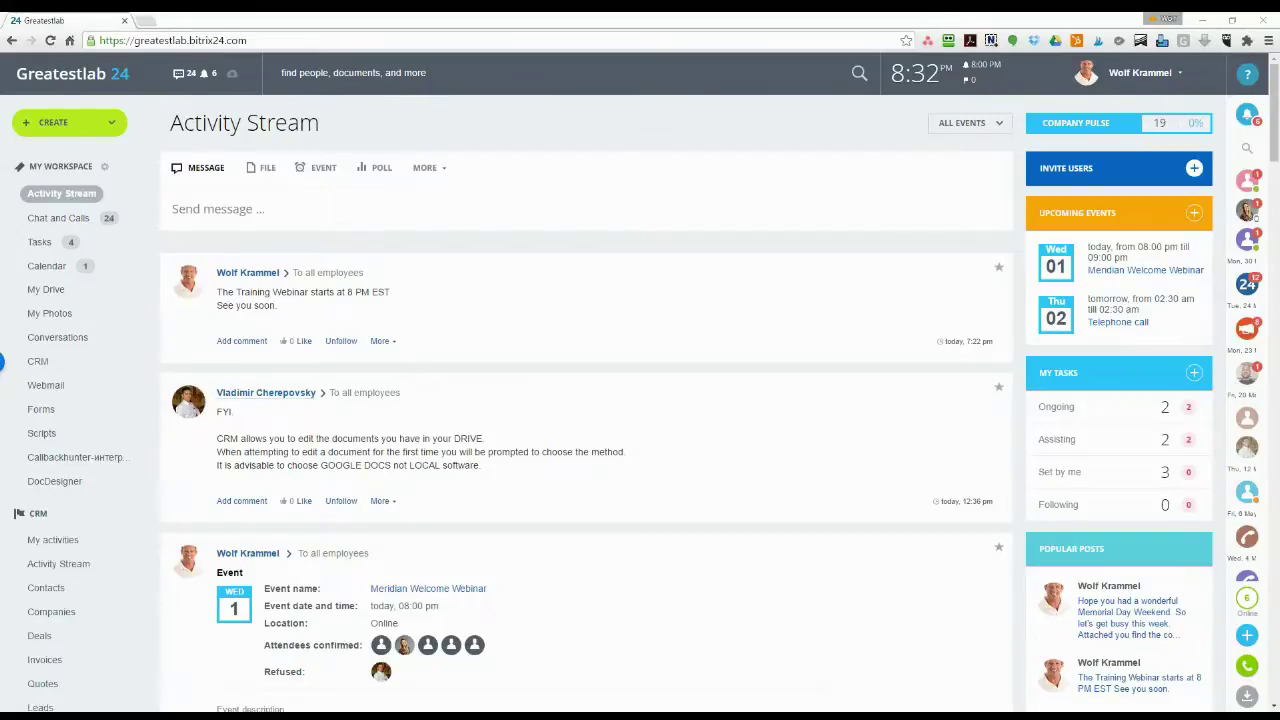
Open the messenger, examine the call options for the current chat contact, and close it.
left_click(179, 73)
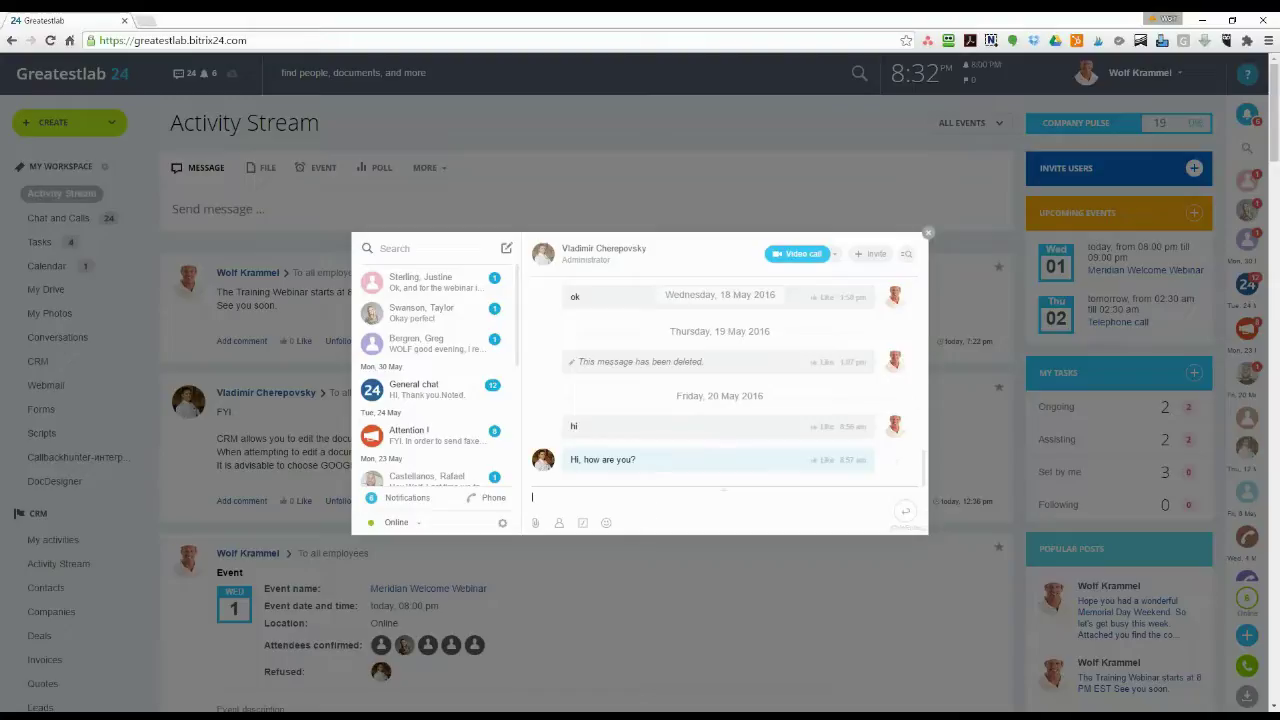
left_click(836, 256)
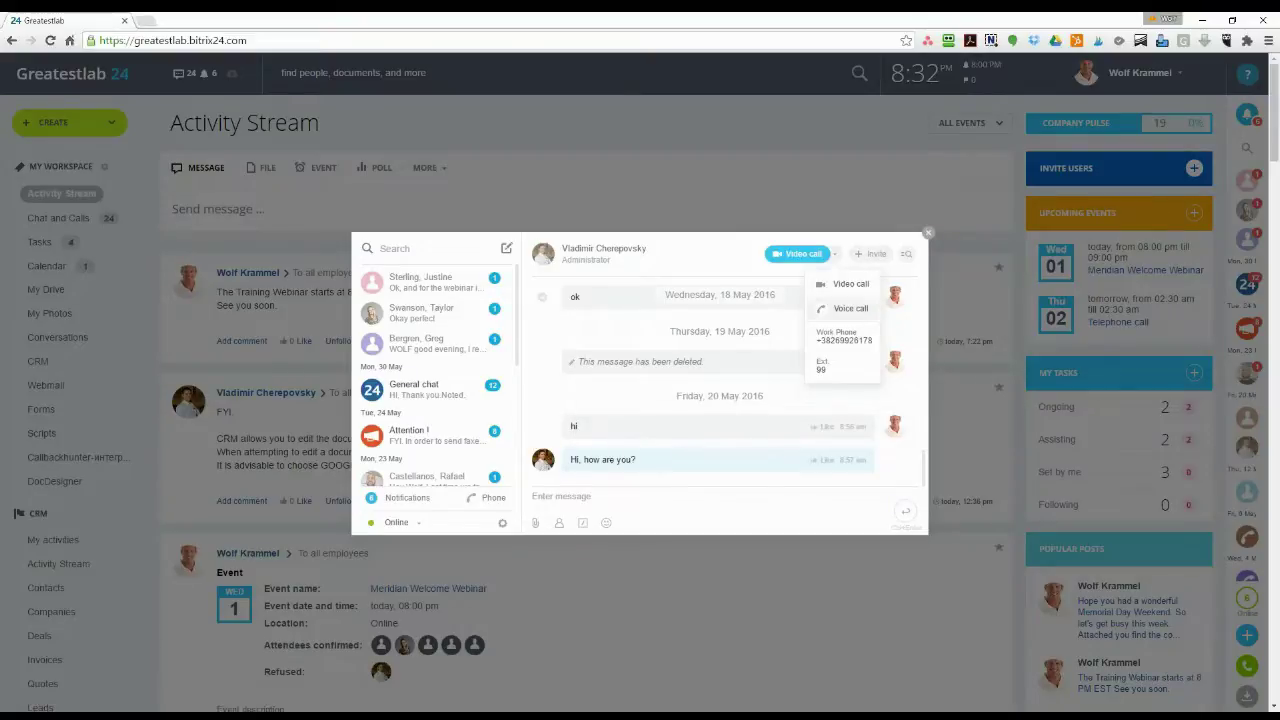
left_click(929, 236)
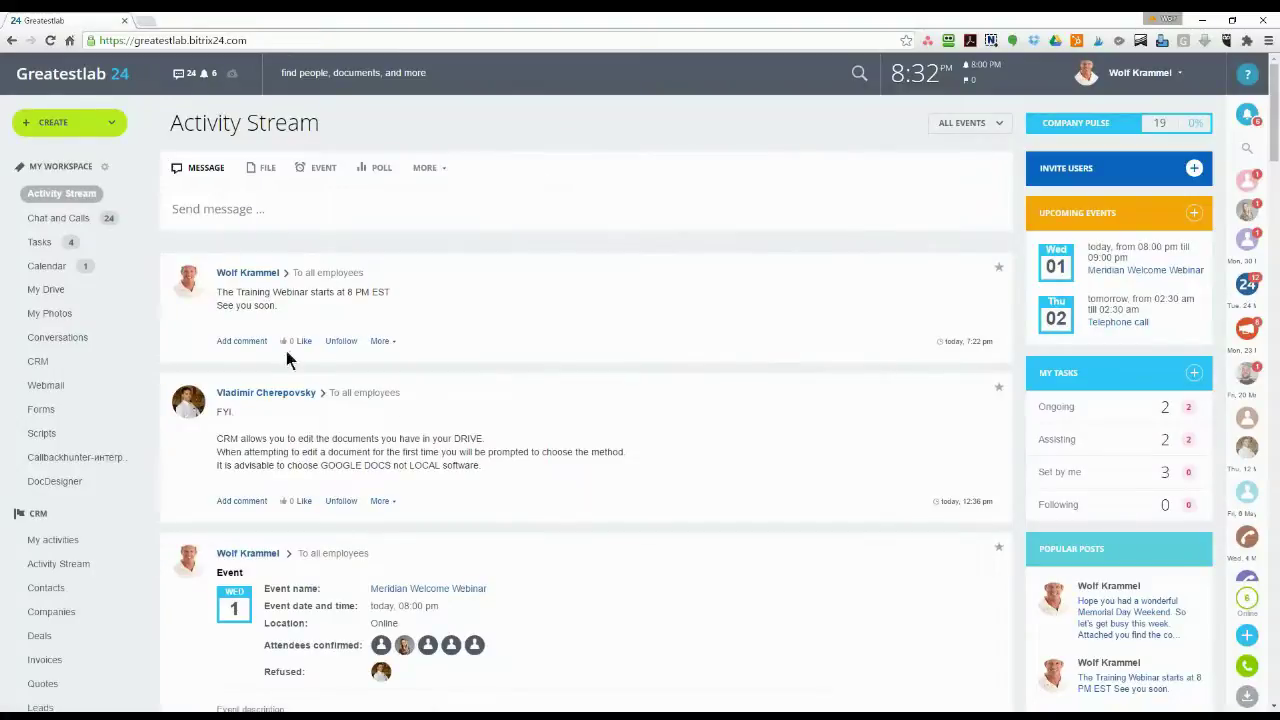
Open the list of leads in the CRM section.
mouse_move(276, 395)
scroll(468, 260, "down", 2)
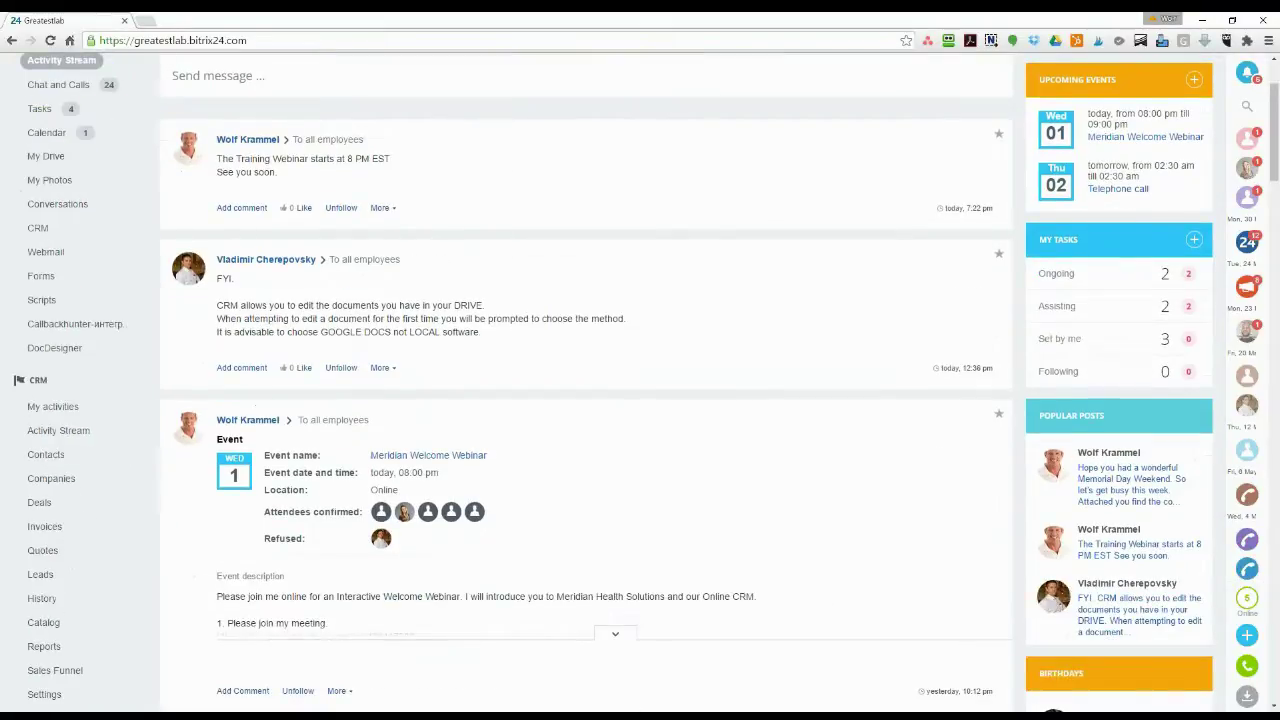
scroll(349, 297, "down", 2)
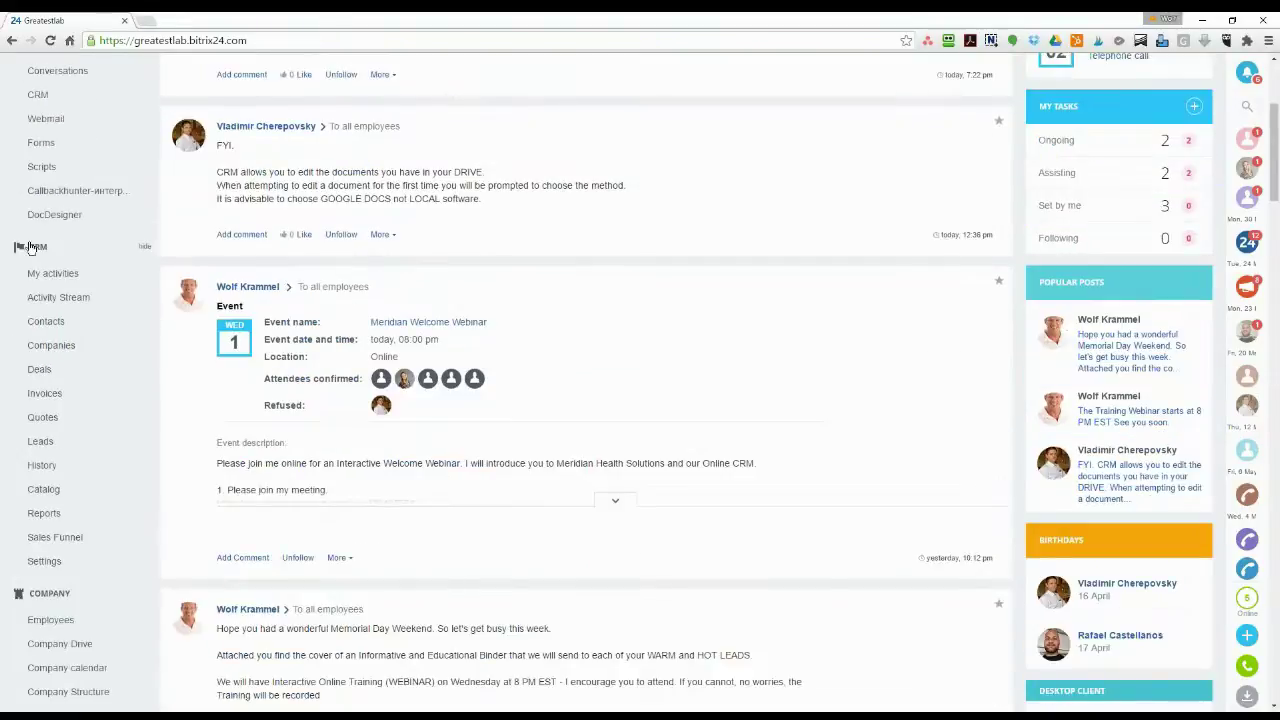
left_click(42, 441)
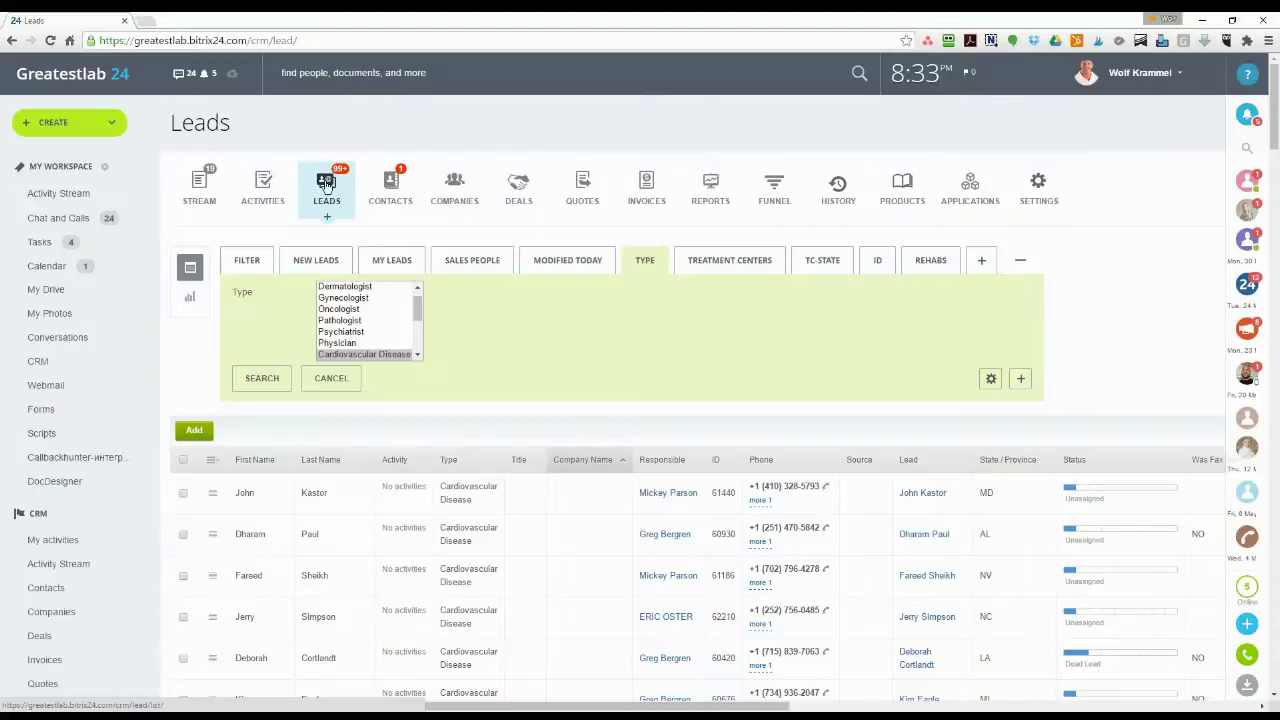
left_click(326, 190)
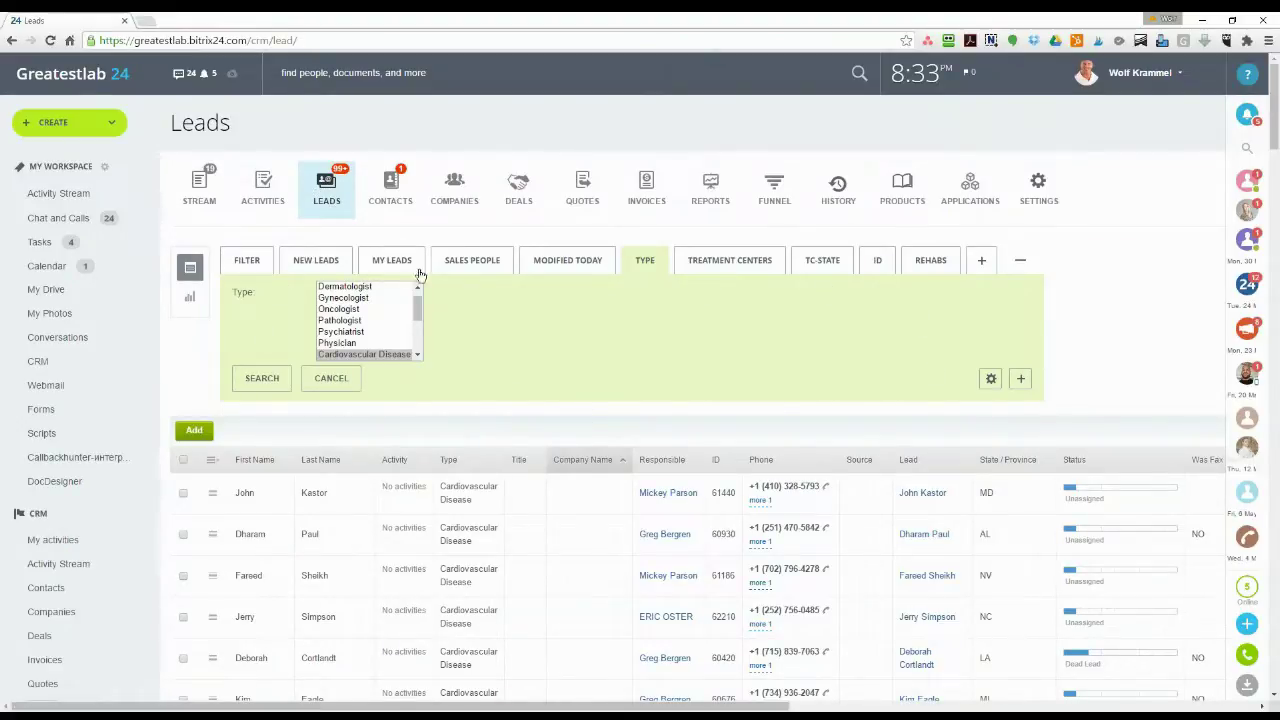
View the criteria of the Sales People and Modified Today filters and look through the list of leads.
left_click(470, 263)
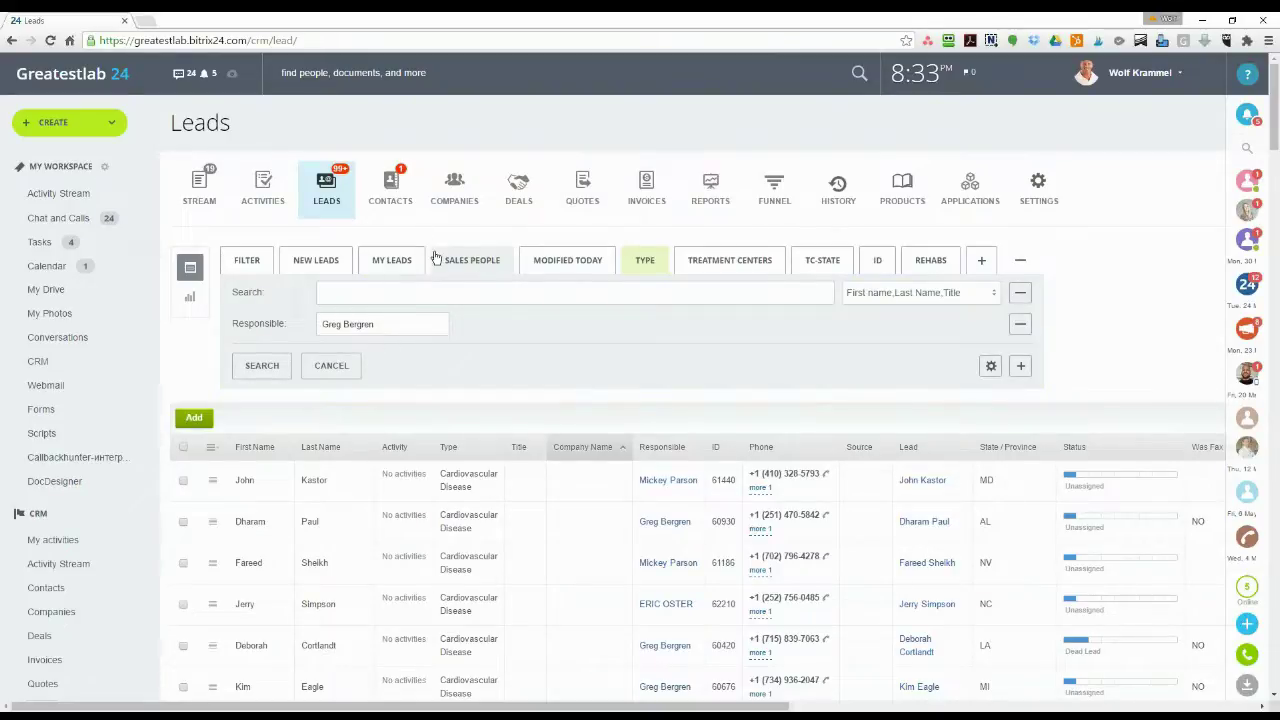
left_click(586, 262)
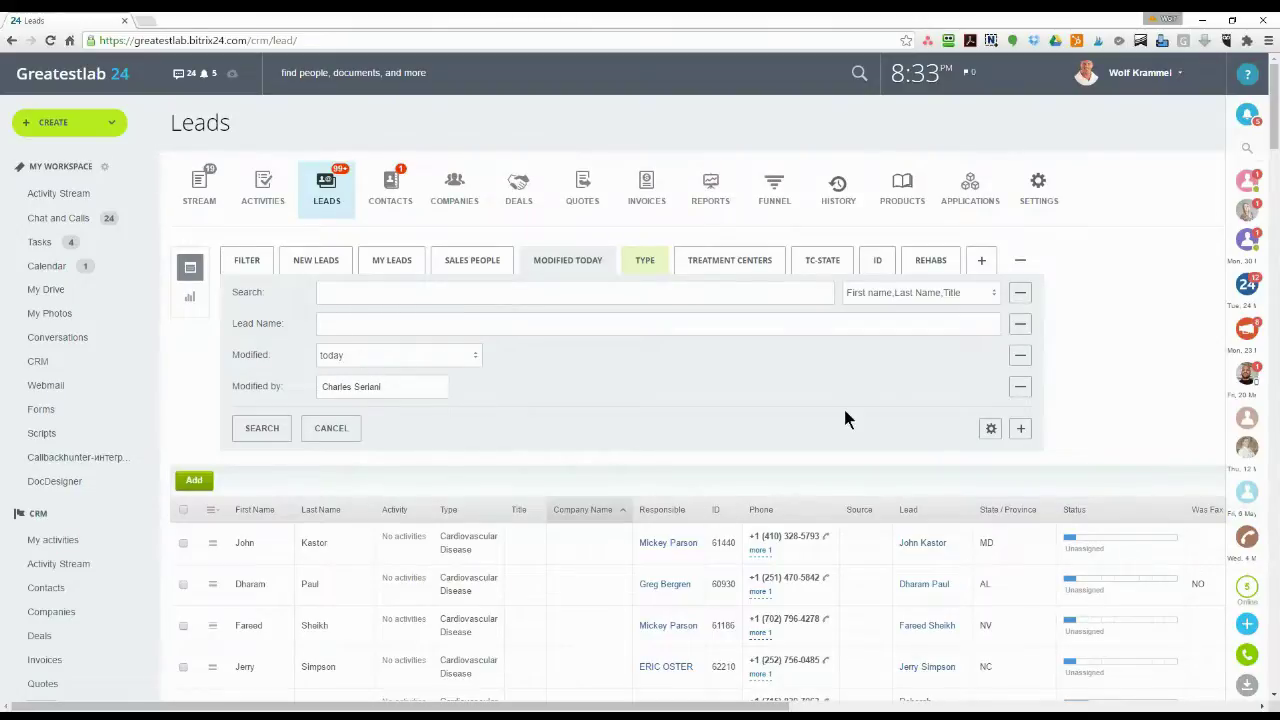
scroll(844, 412, "down", 2)
scroll(844, 412, "down", 3)
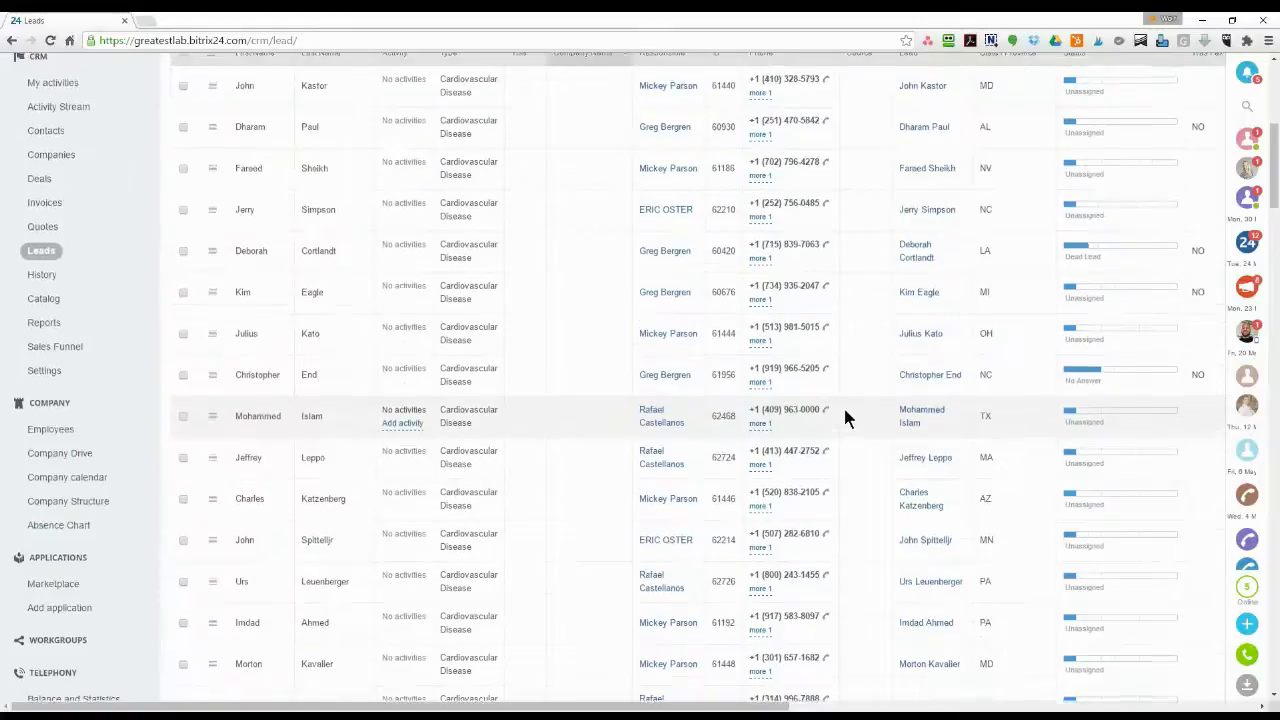
scroll(844, 412, "up", 3)
scroll(450, 400, "down", 4)
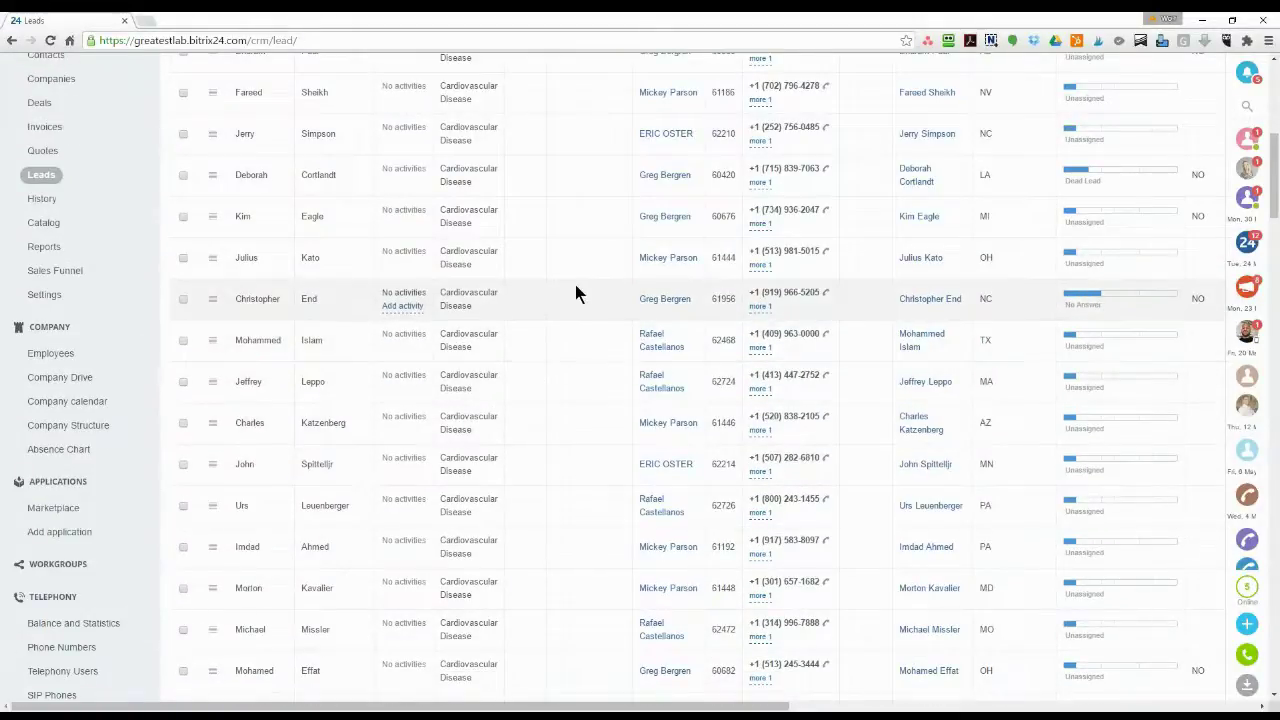
scroll(564, 280, "up", 3)
scroll(563, 279, "up", 3)
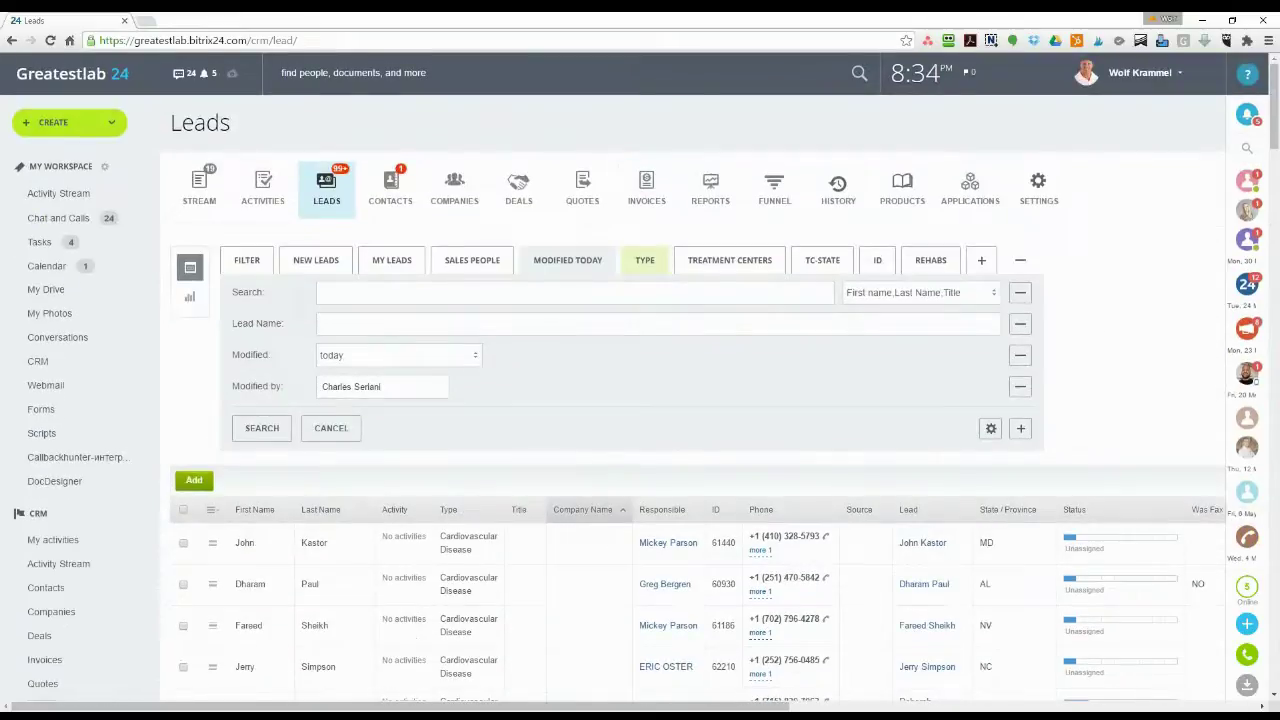
Save the Modified Today criteria as a new filter named Test 1 and remove its Search and Modified fields.
left_click(983, 262)
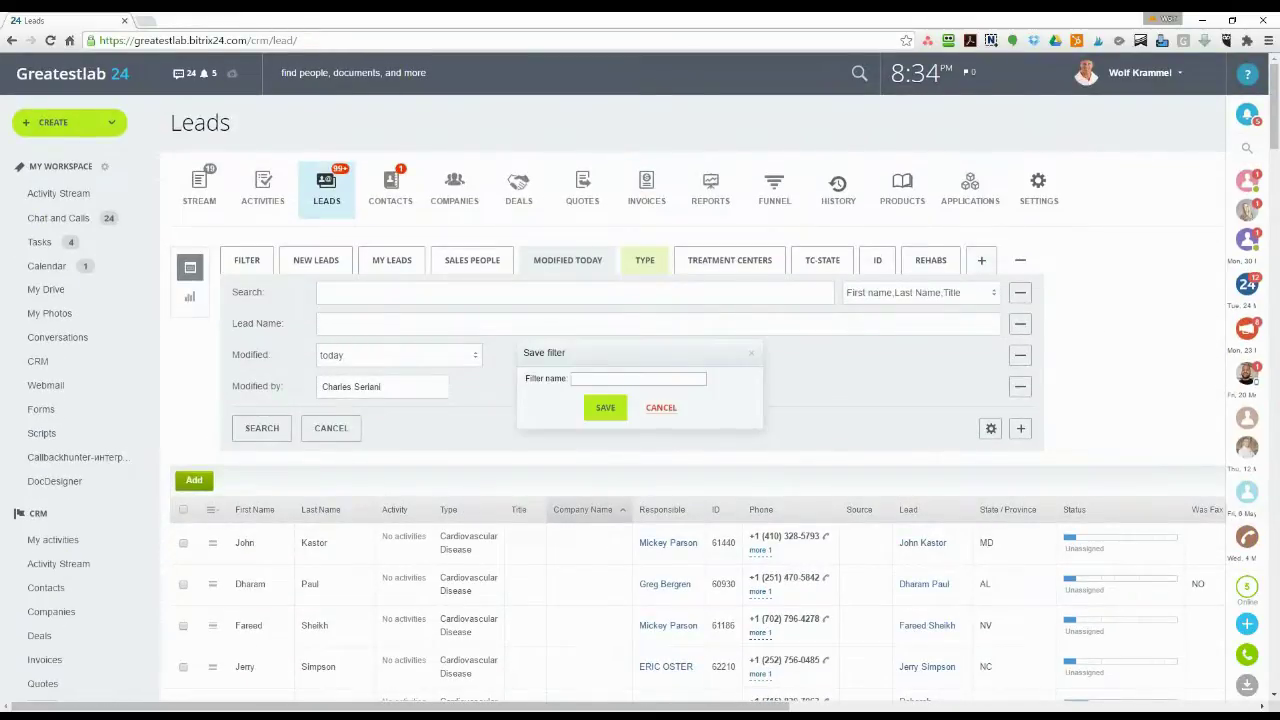
type("Test 1")
left_click(605, 407)
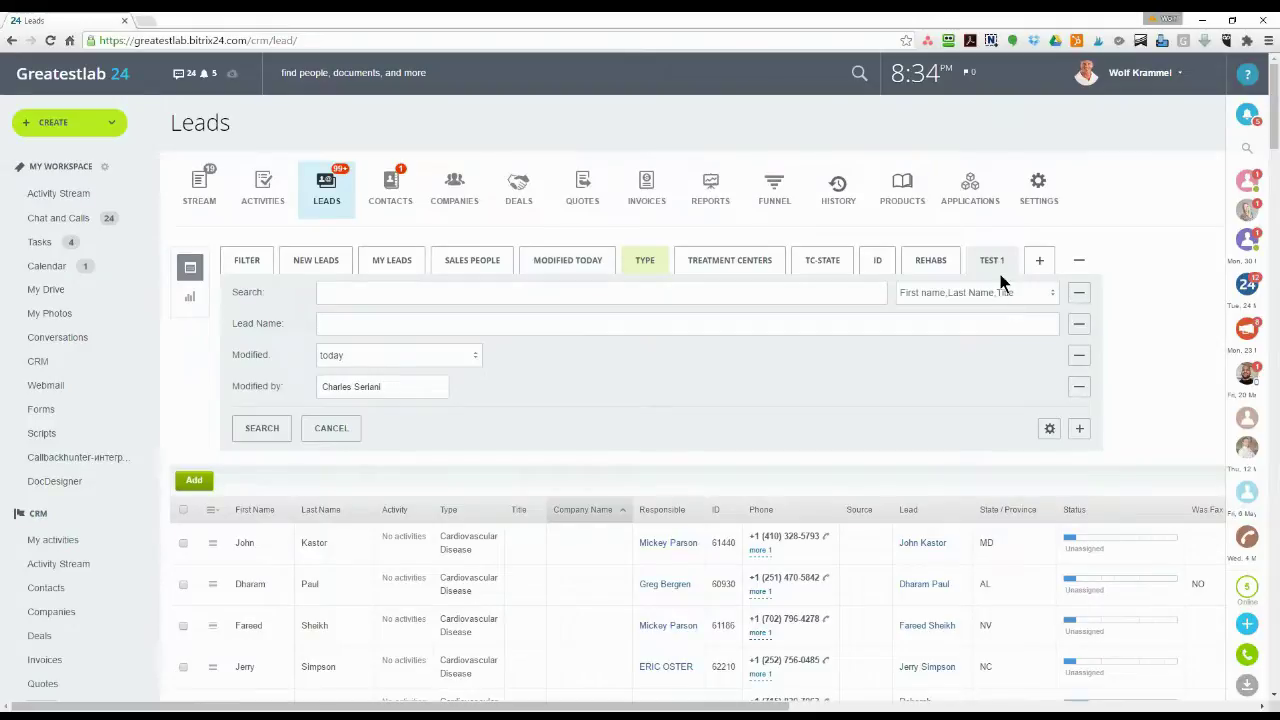
left_click(1080, 294)
left_click(1079, 323)
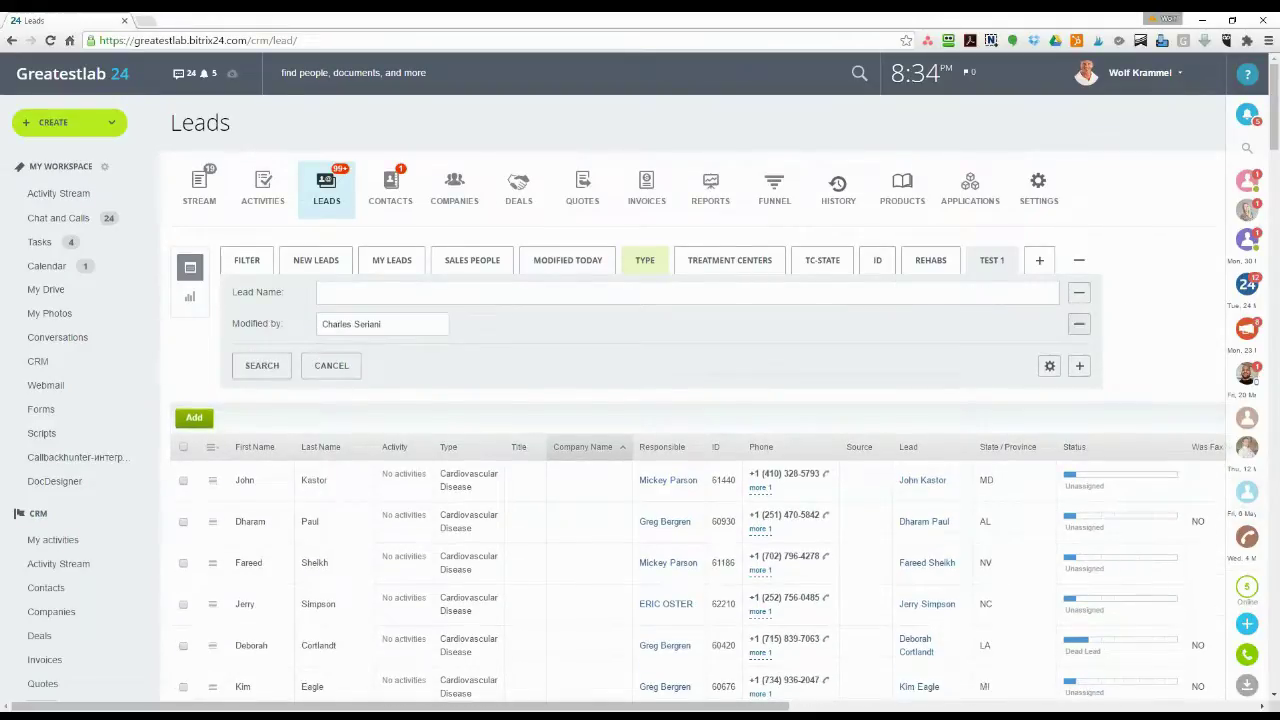
Look through the fields that can be added to the Test 1 filter.
left_click(1079, 365)
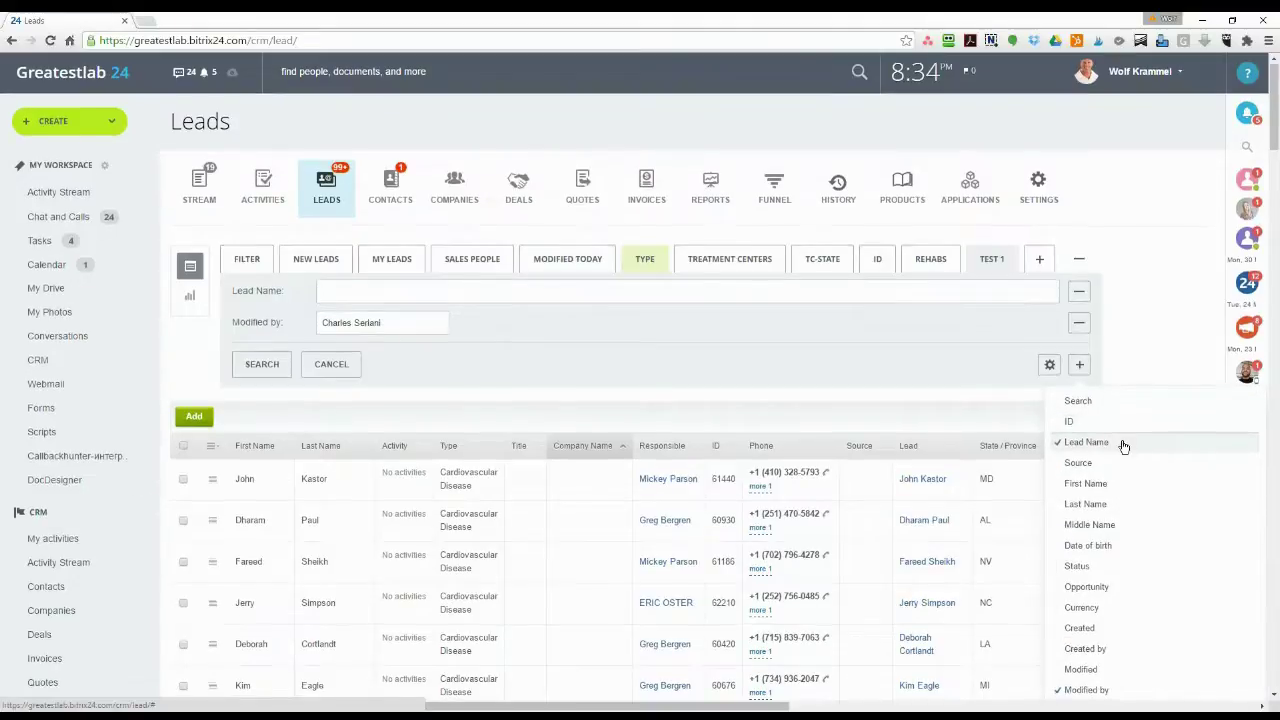
scroll(1123, 446, "down", 2)
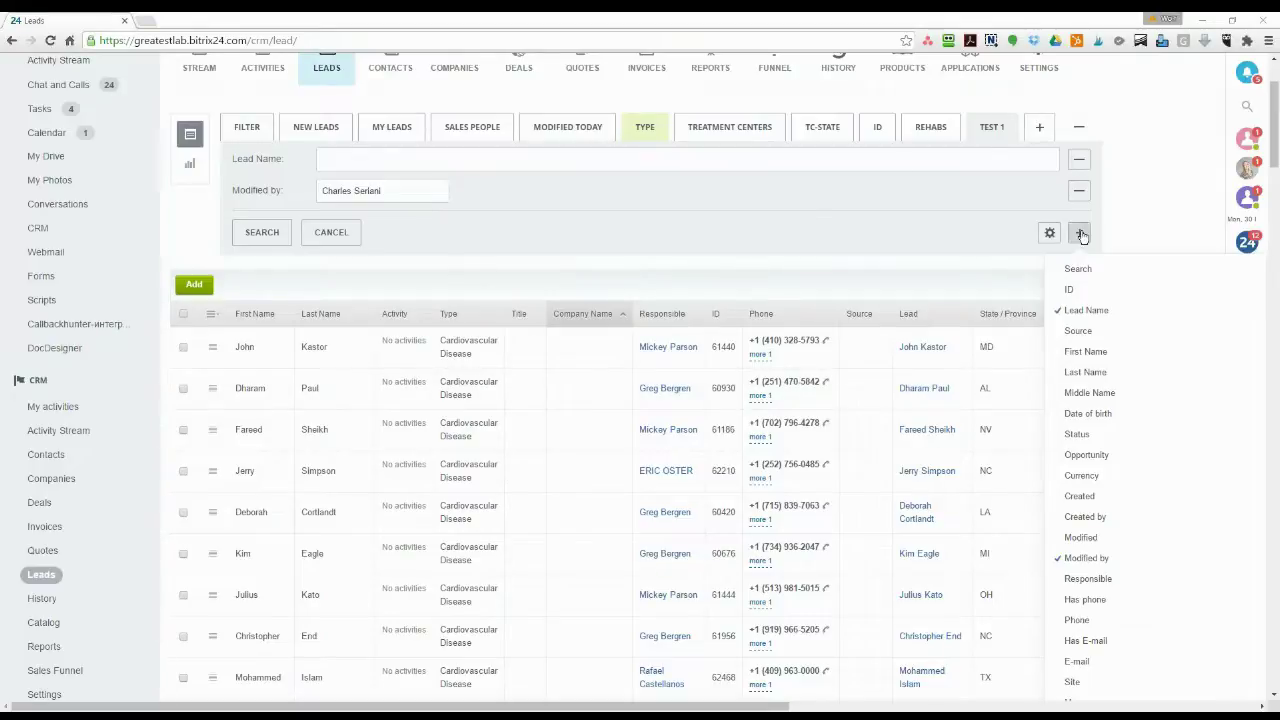
scroll(1117, 380, "down", 3)
scroll(1120, 380, "down", 5)
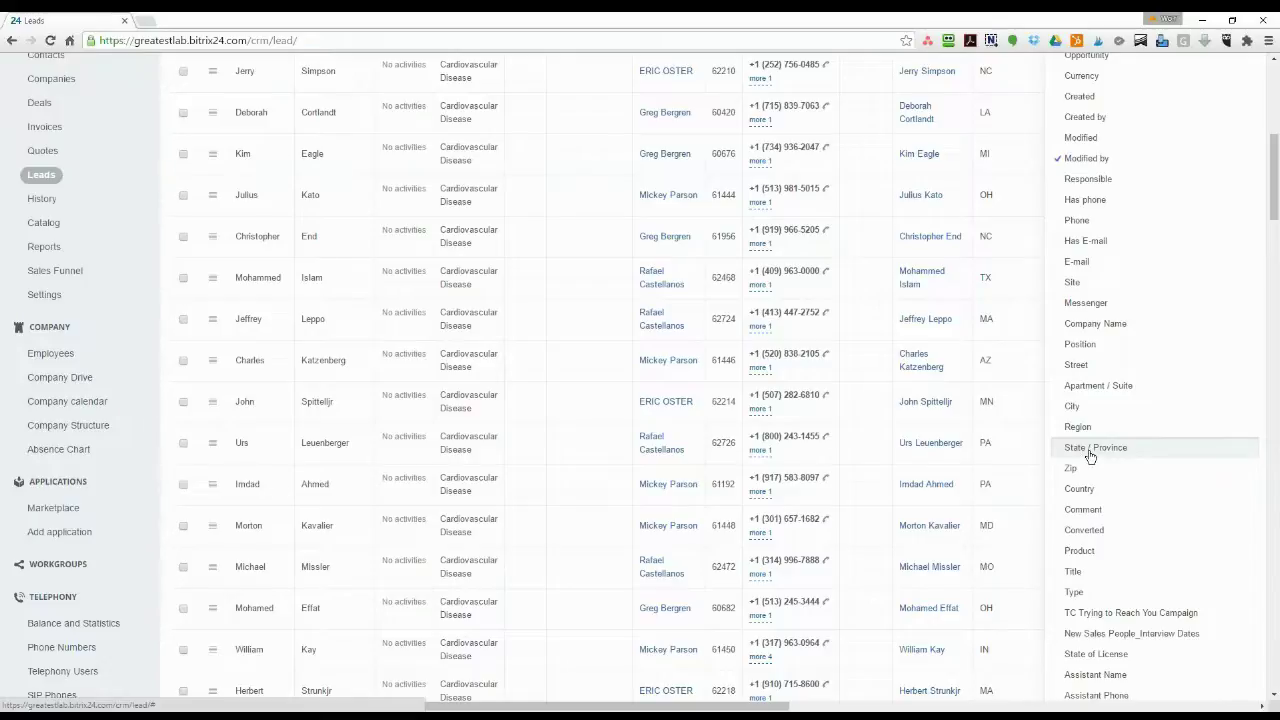
scroll(1090, 456, "up", 5)
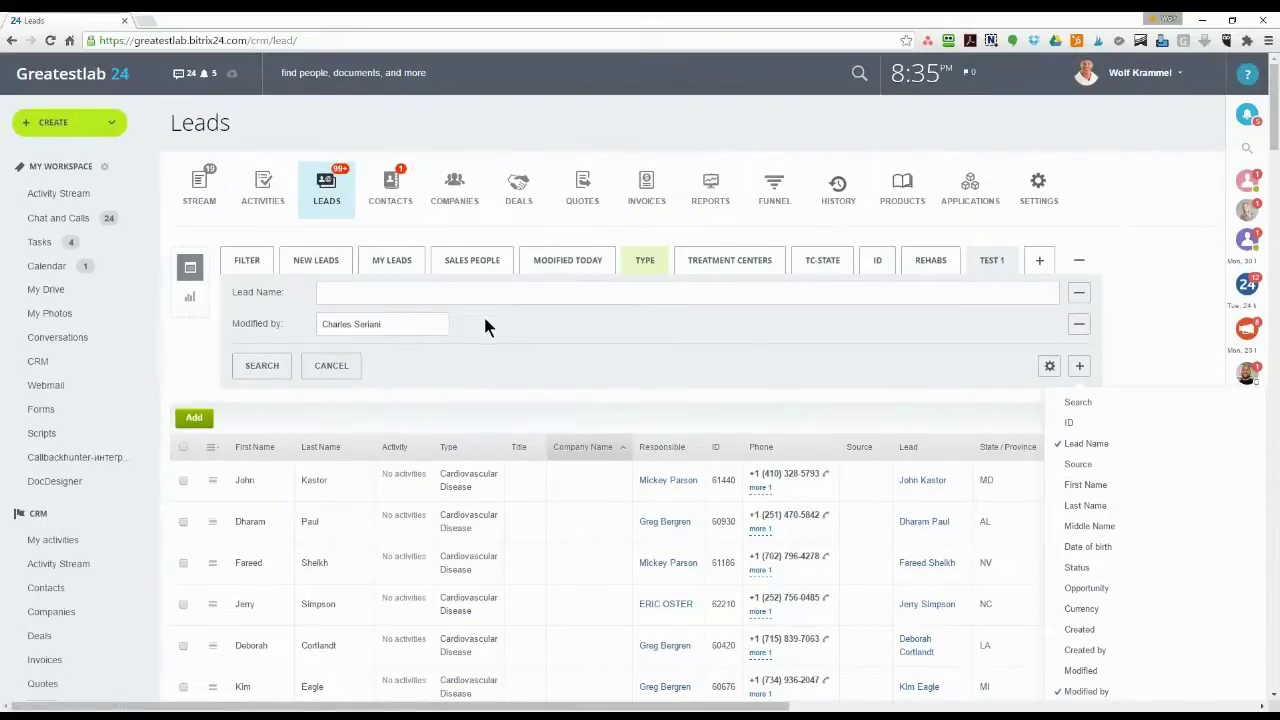
scroll(489, 328, "down", 2)
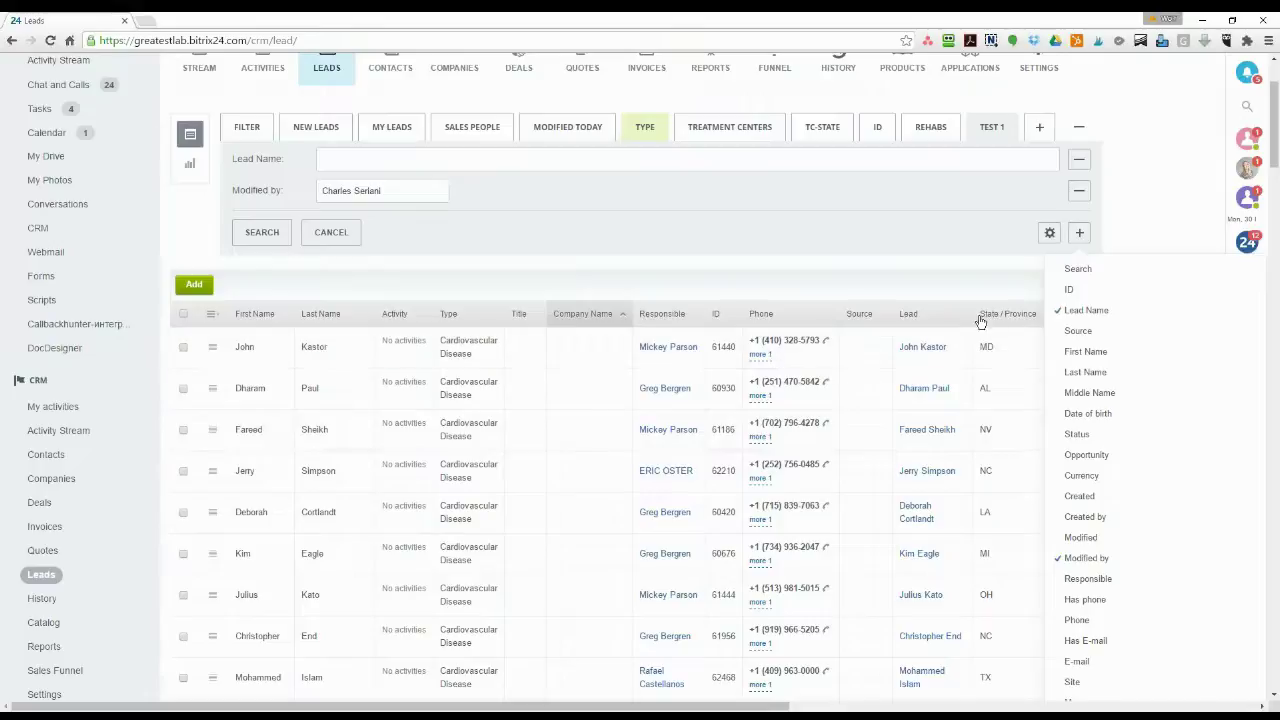
Start a phone call to the first lead in the list, then hang up and close the messenger window.
left_click(792, 342)
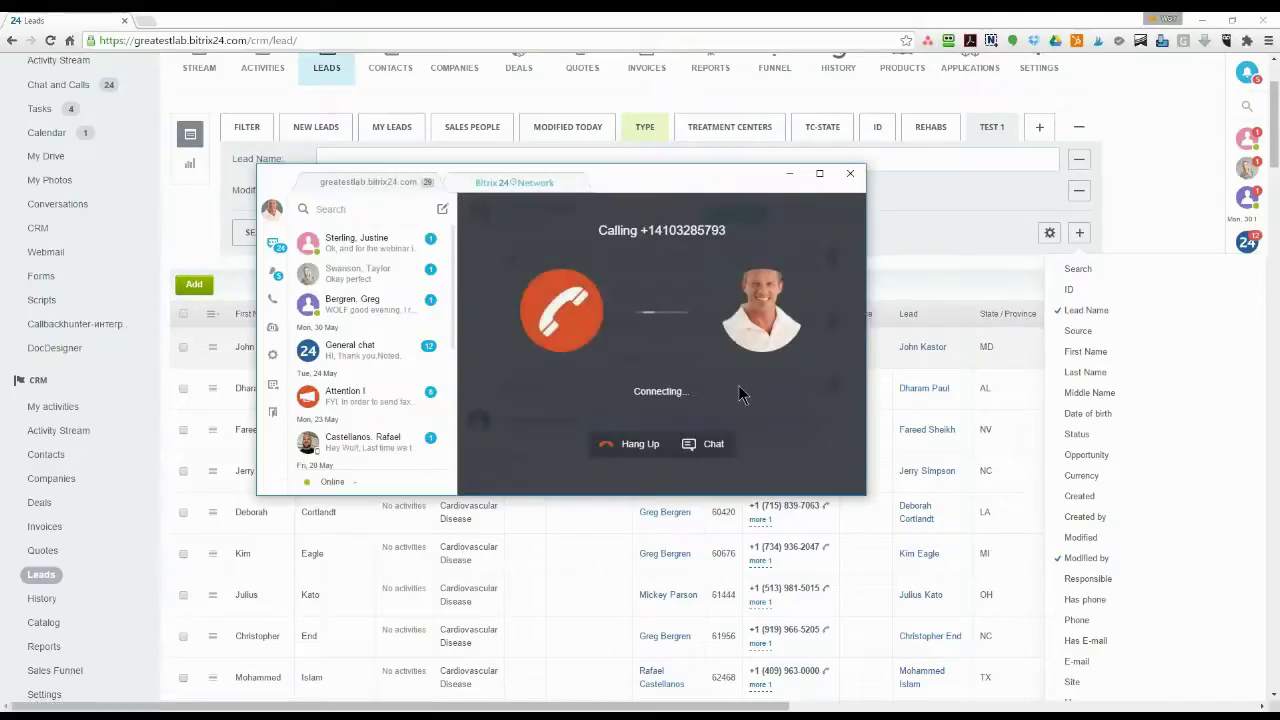
left_click(638, 447)
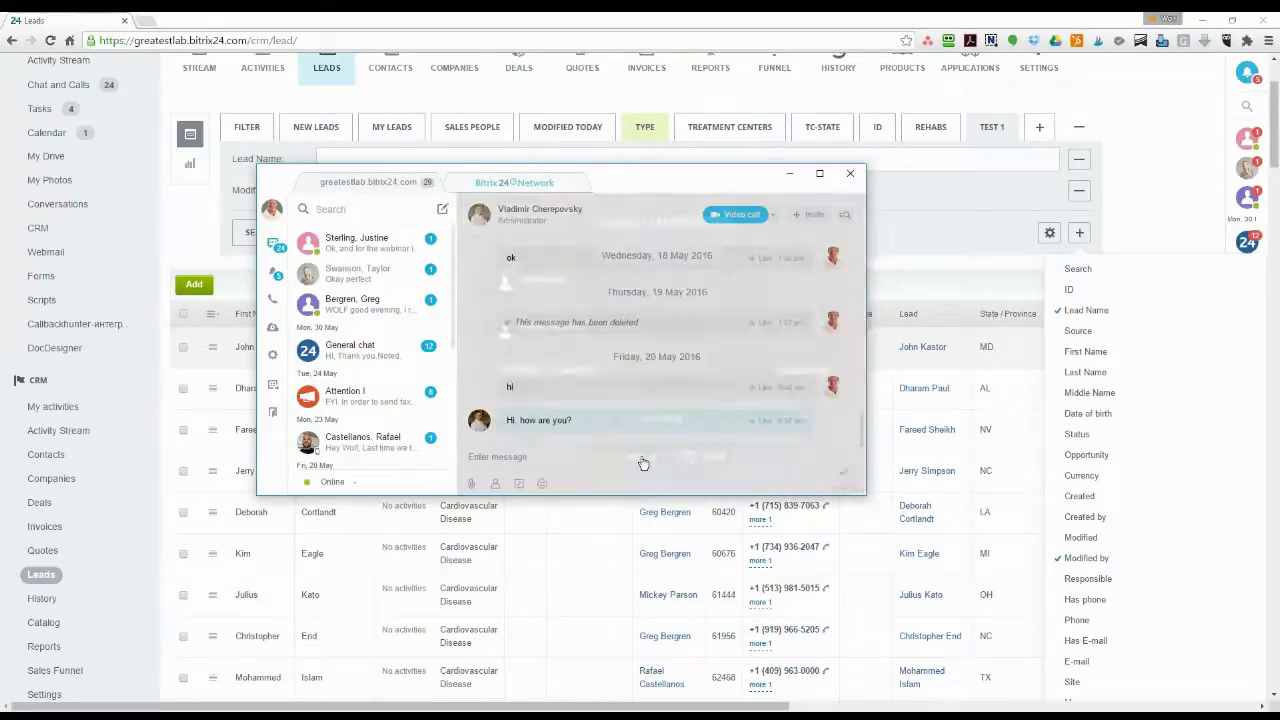
left_click(849, 174)
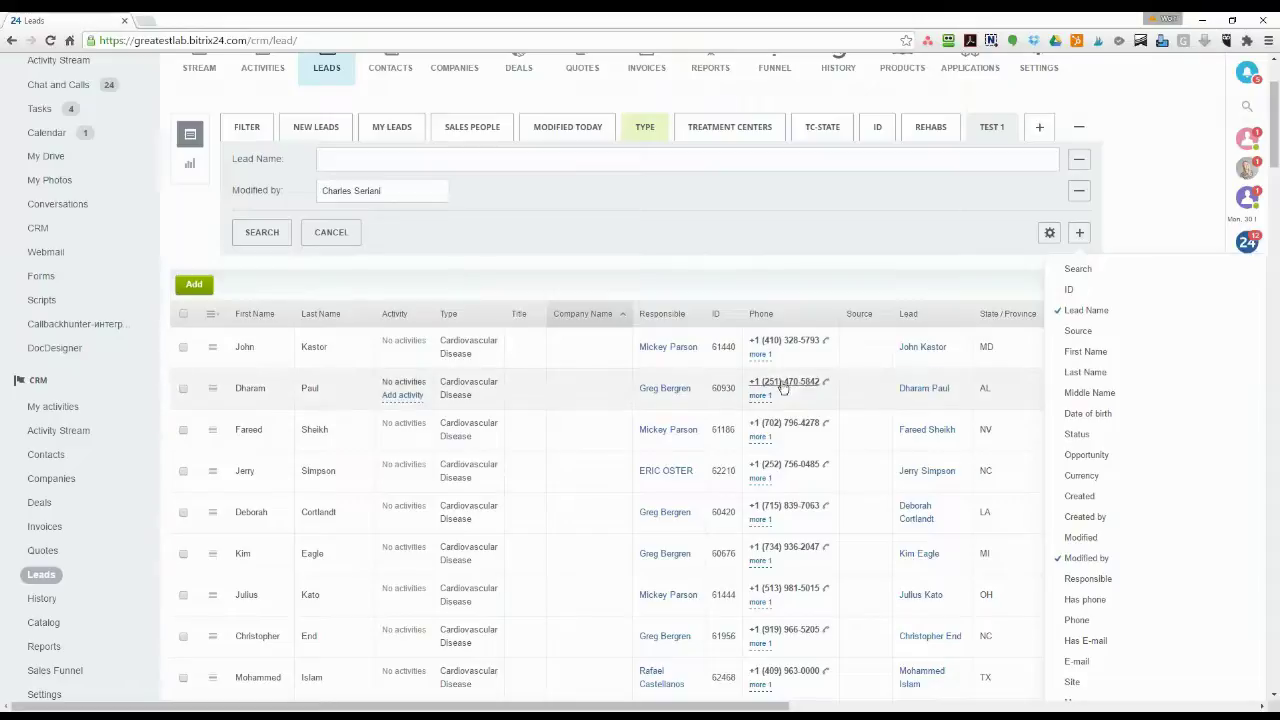
Call the third lead in the list from its phone number, end the call and close the call window.
left_click(786, 422)
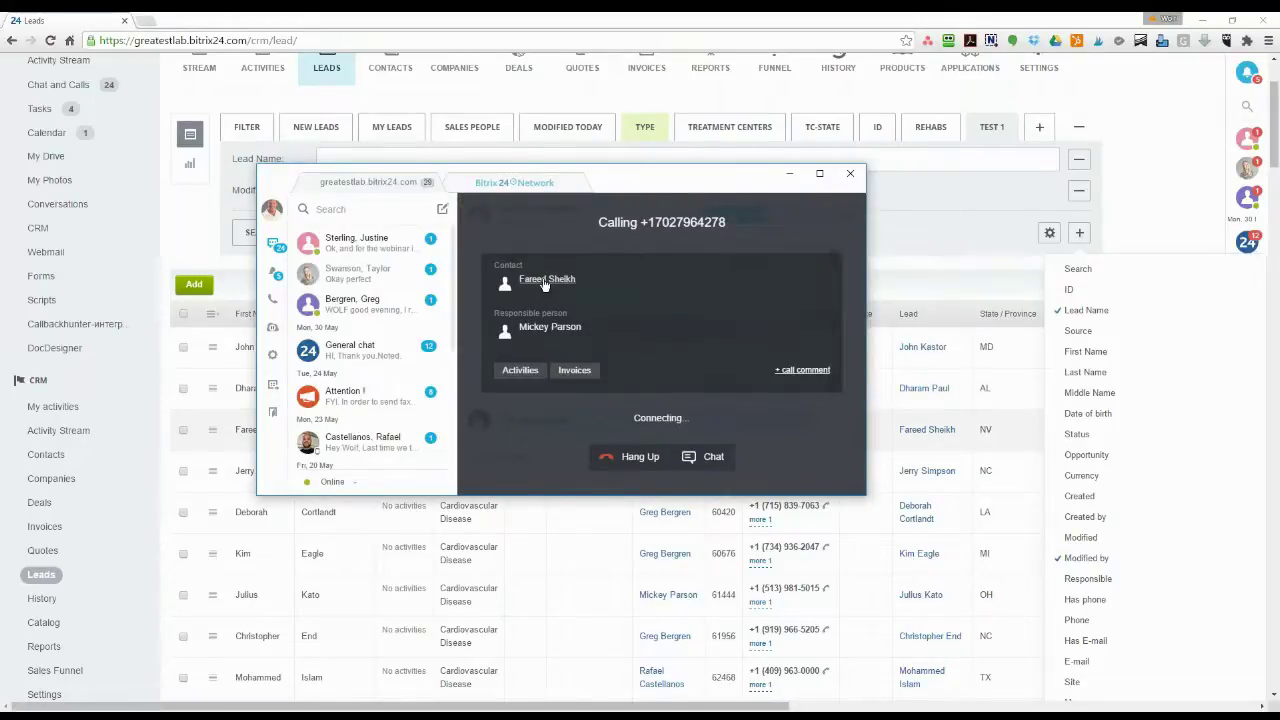
left_click(640, 457)
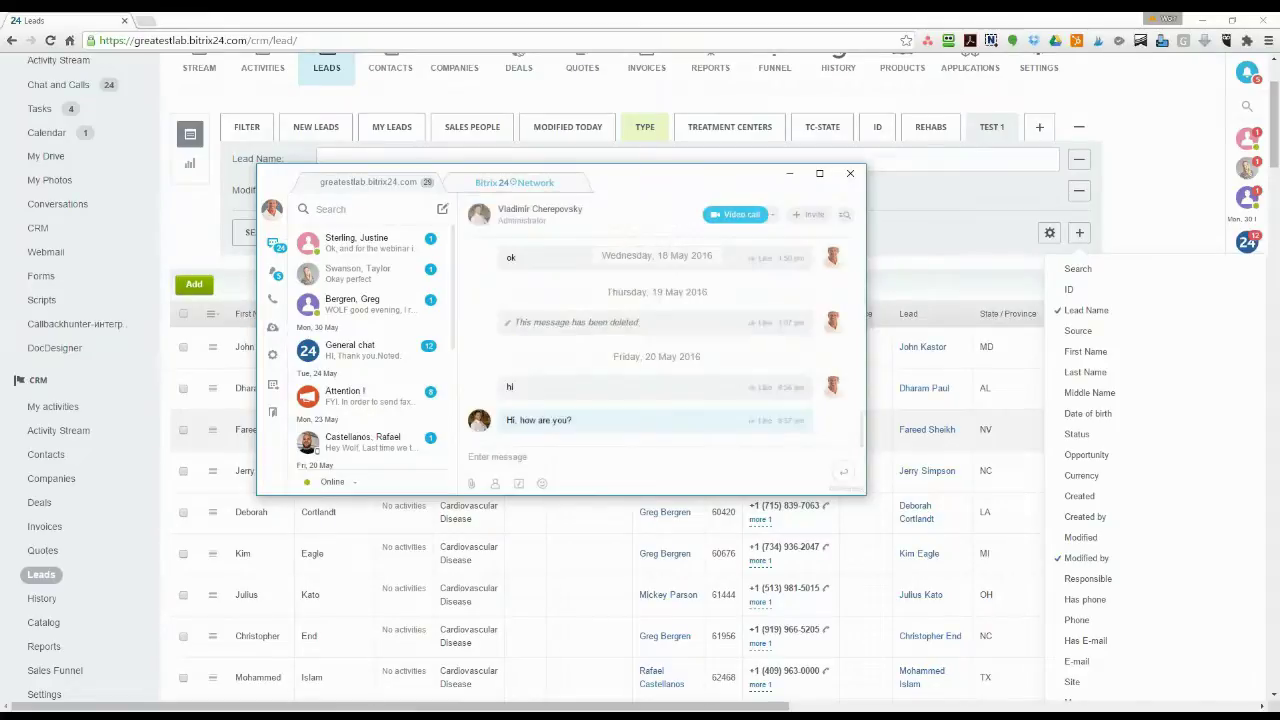
left_click(850, 176)
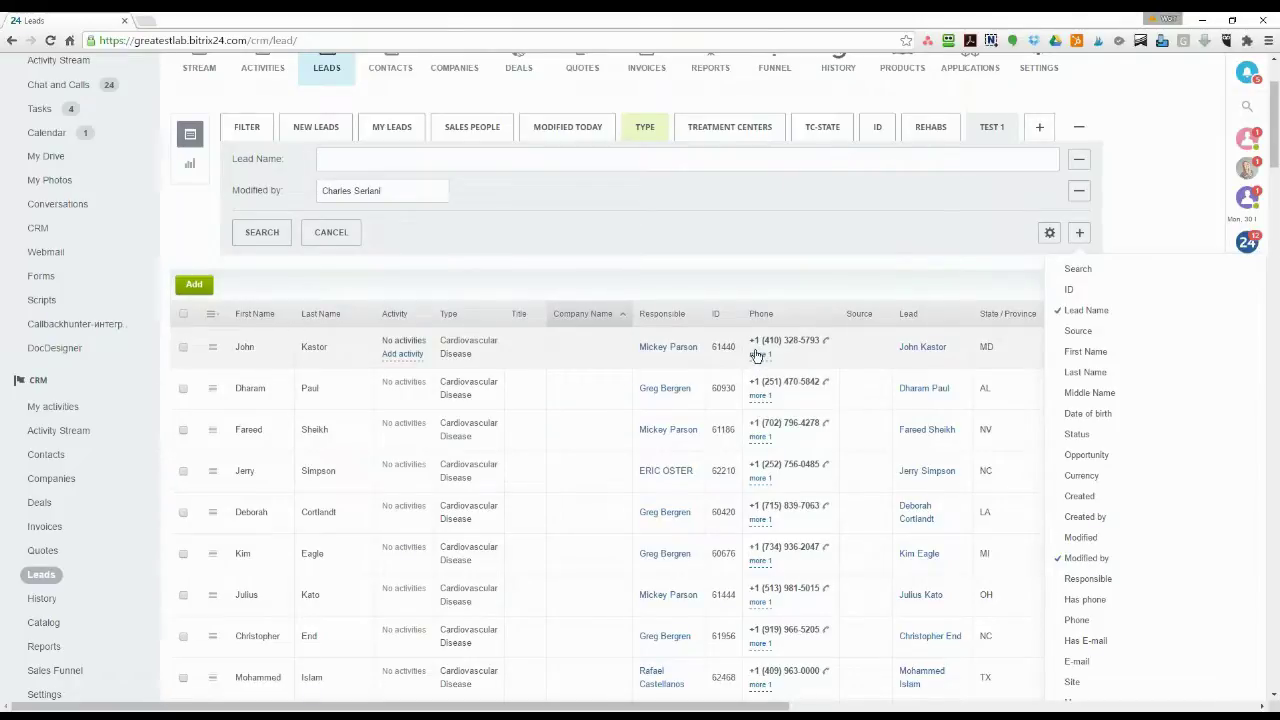
Open the first lead in the list for editing and examine its information, campaign, gatekeeper and address fields.
left_click(261, 346)
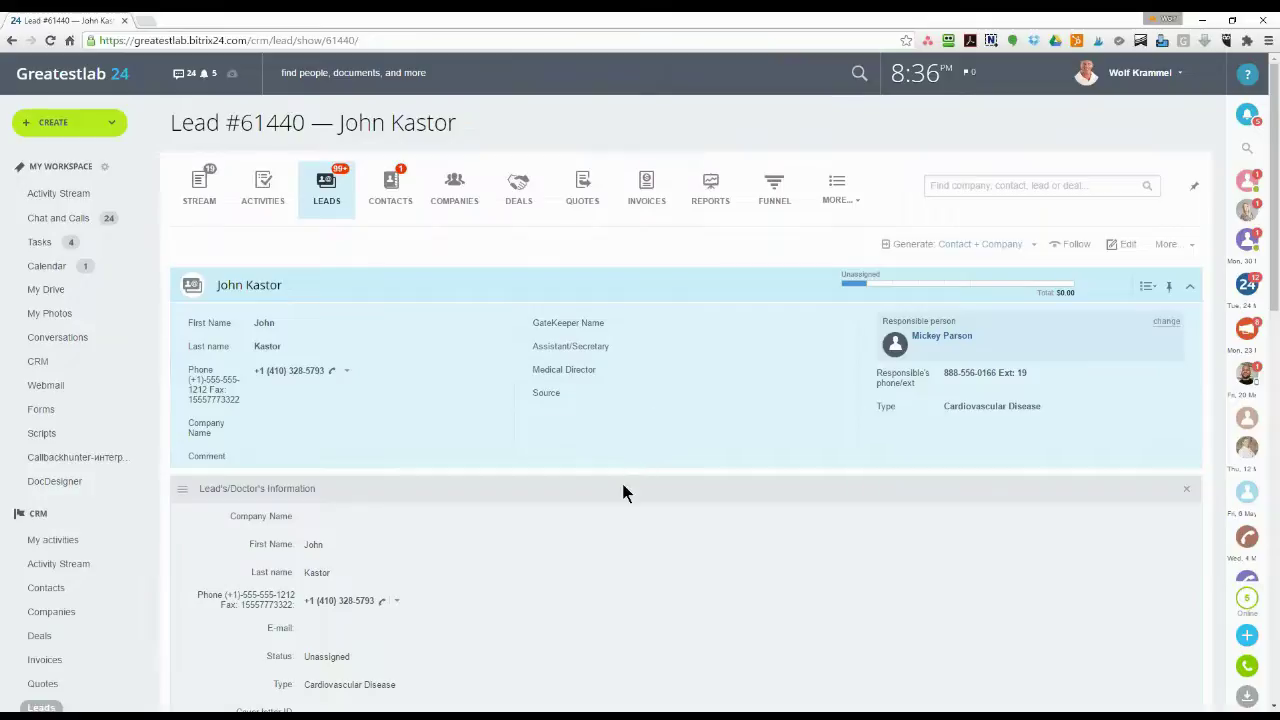
left_click(1126, 245)
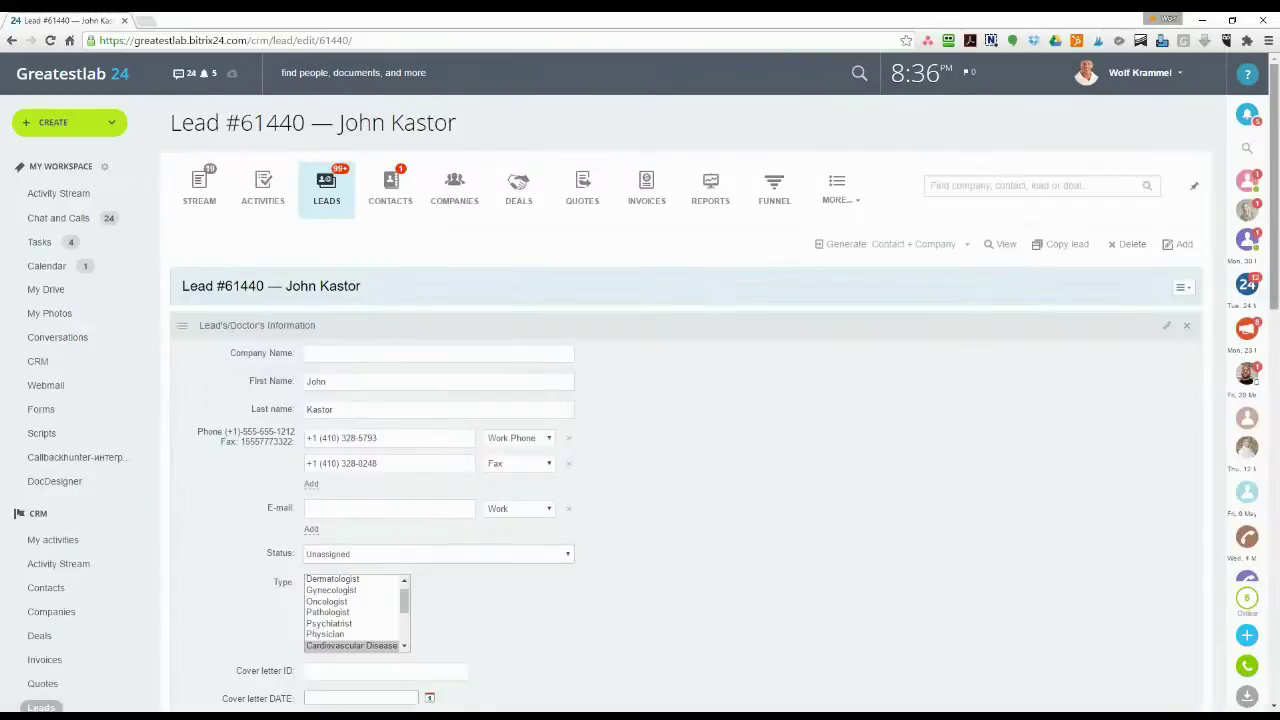
mouse_move(1274, 213)
left_mouse_down()
mouse_move(1248, 435)
mouse_move(1250, 213)
left_mouse_up()
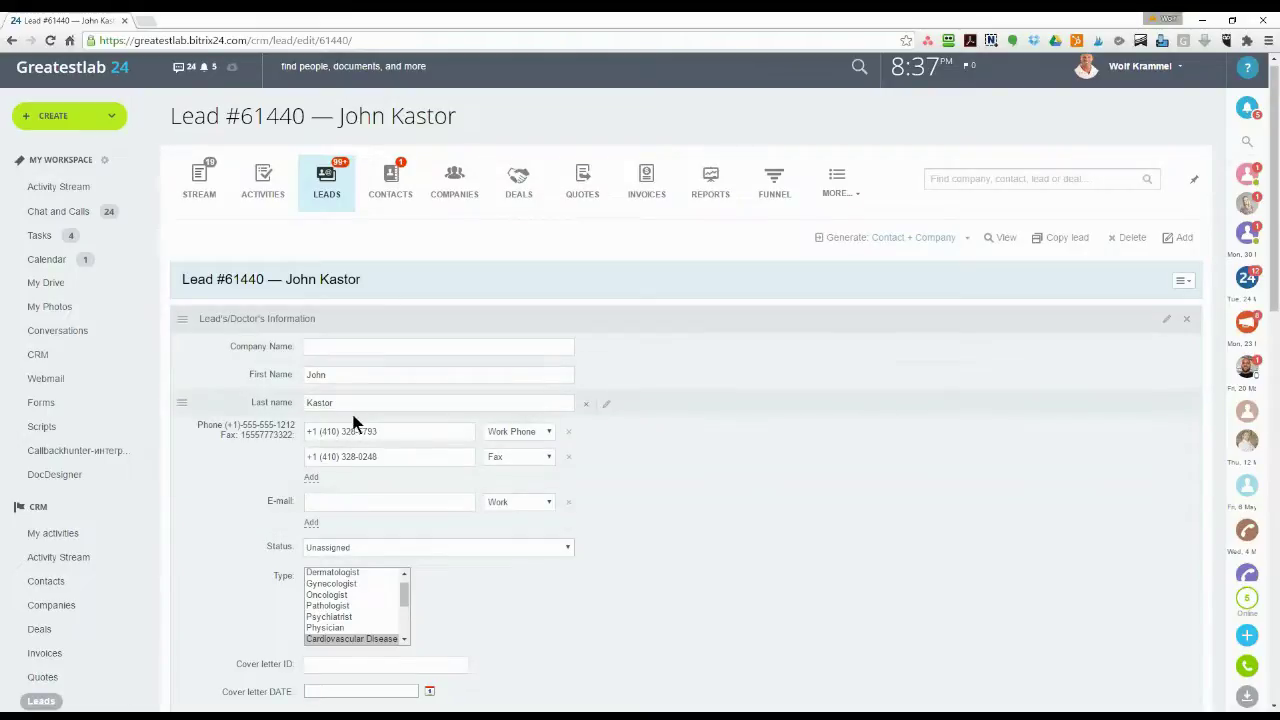
scroll(648, 457, "down", 7)
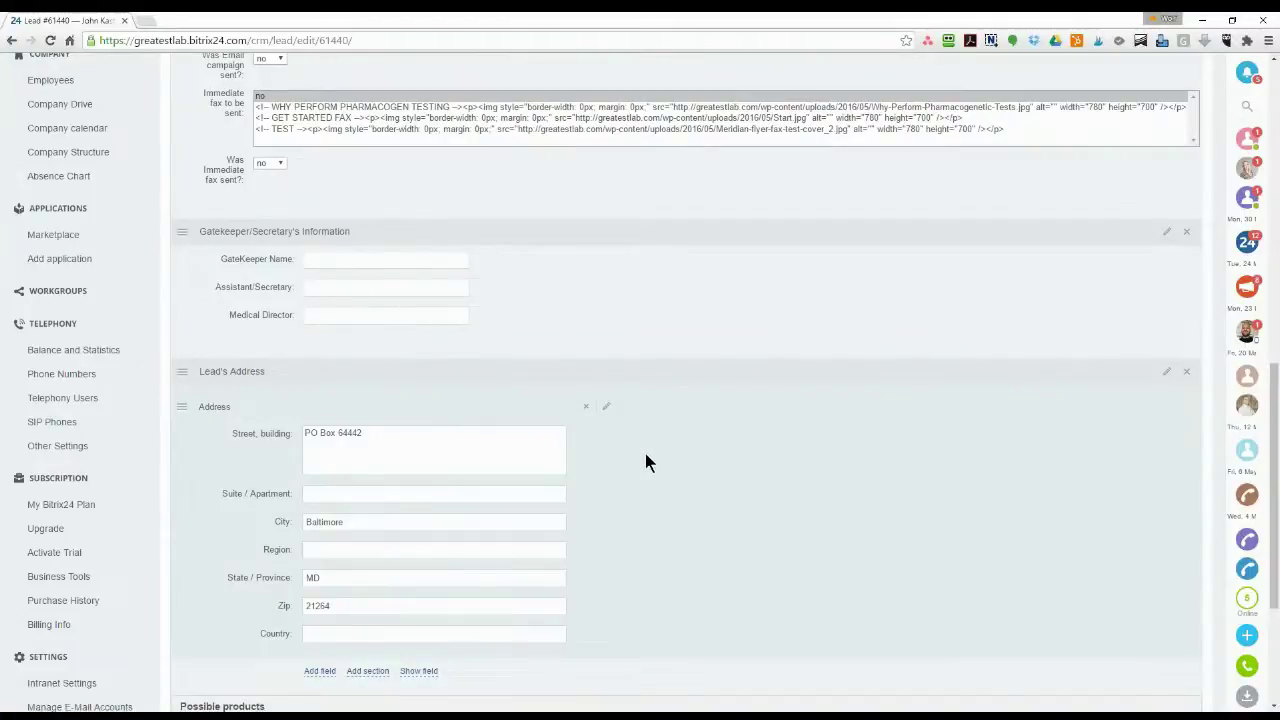
scroll(646, 458, "up", 4)
scroll(645, 462, "up", 4)
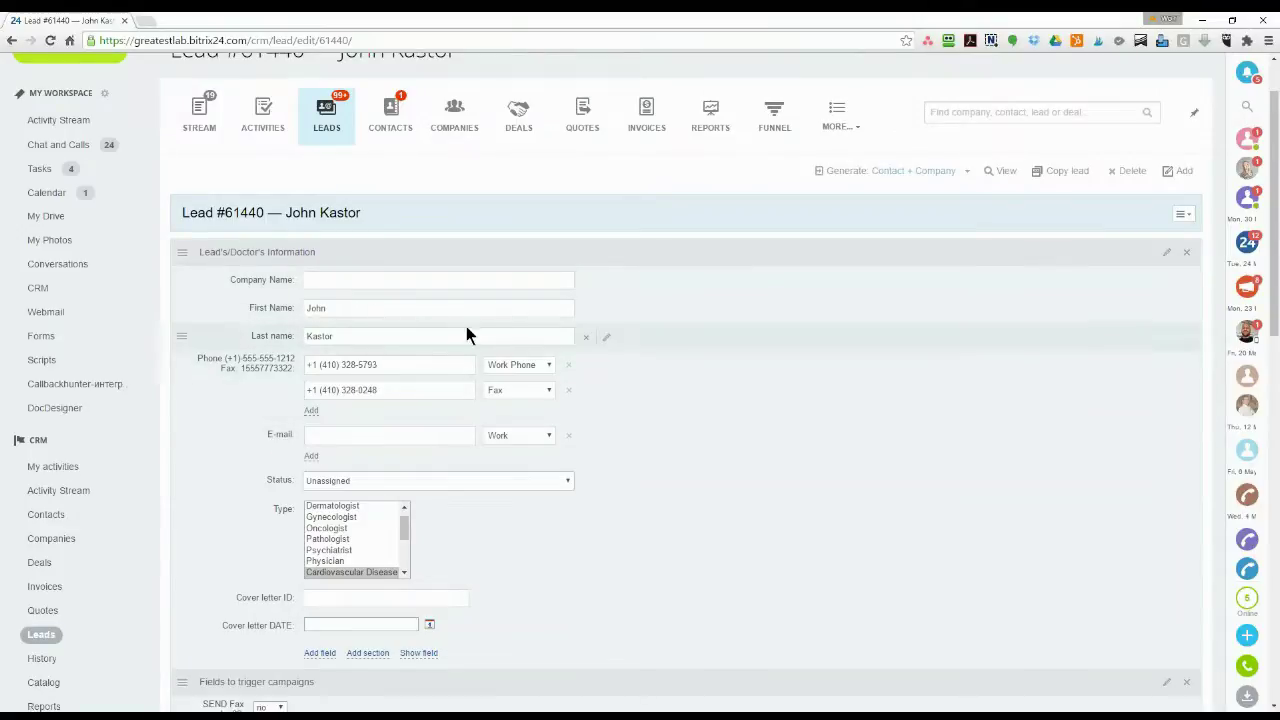
scroll(657, 338, "down", 1)
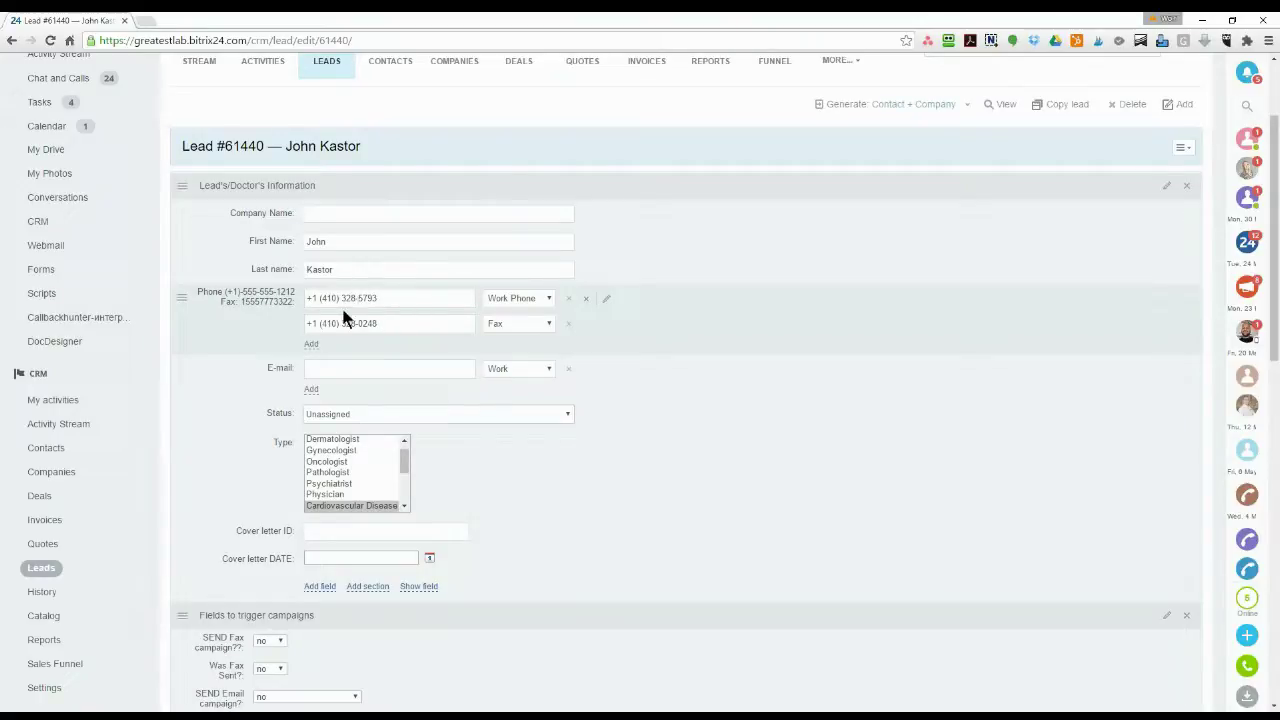
Keep the lead's first phone number typed as Work Phone and add an empty phone number entry.
left_click(545, 299)
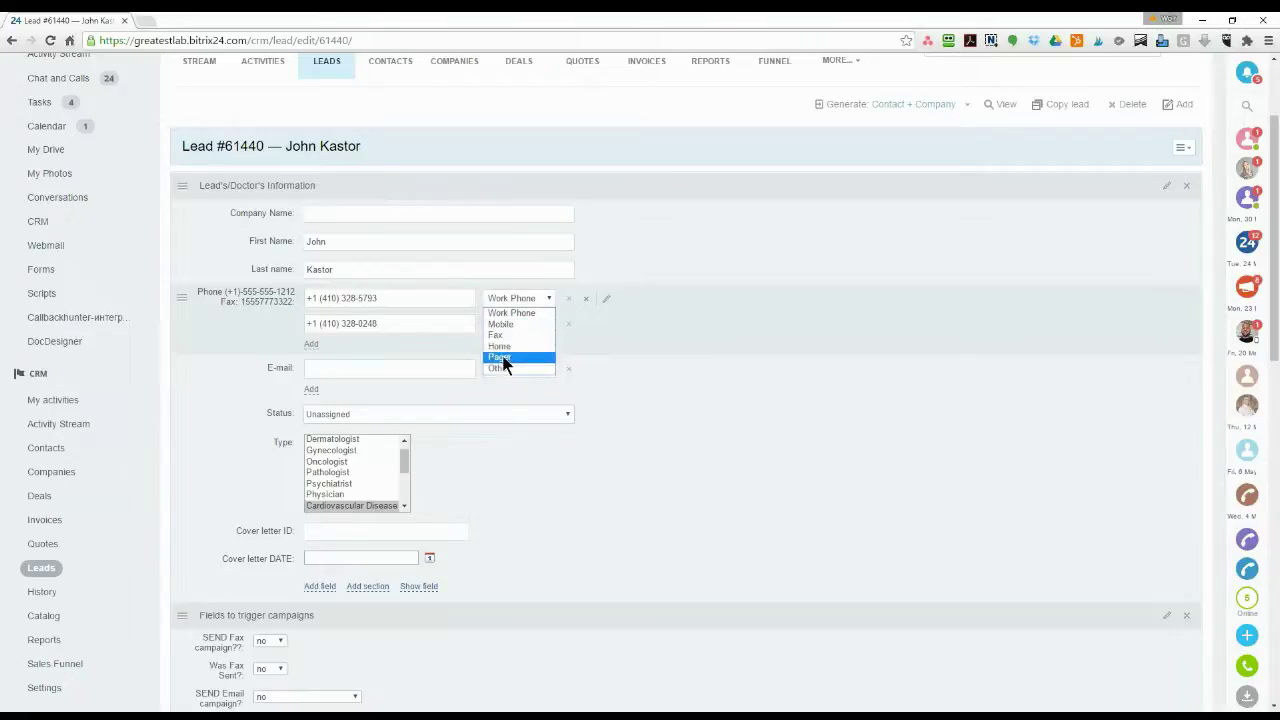
left_click(509, 313)
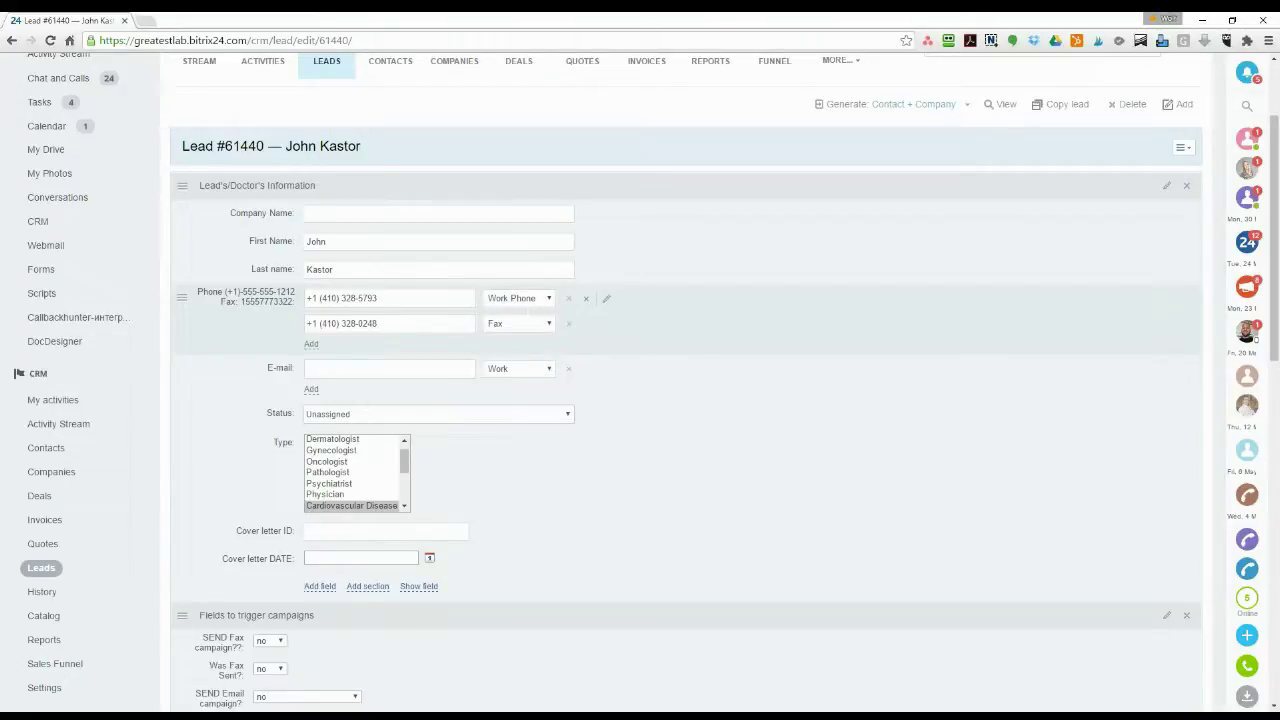
left_click(311, 345)
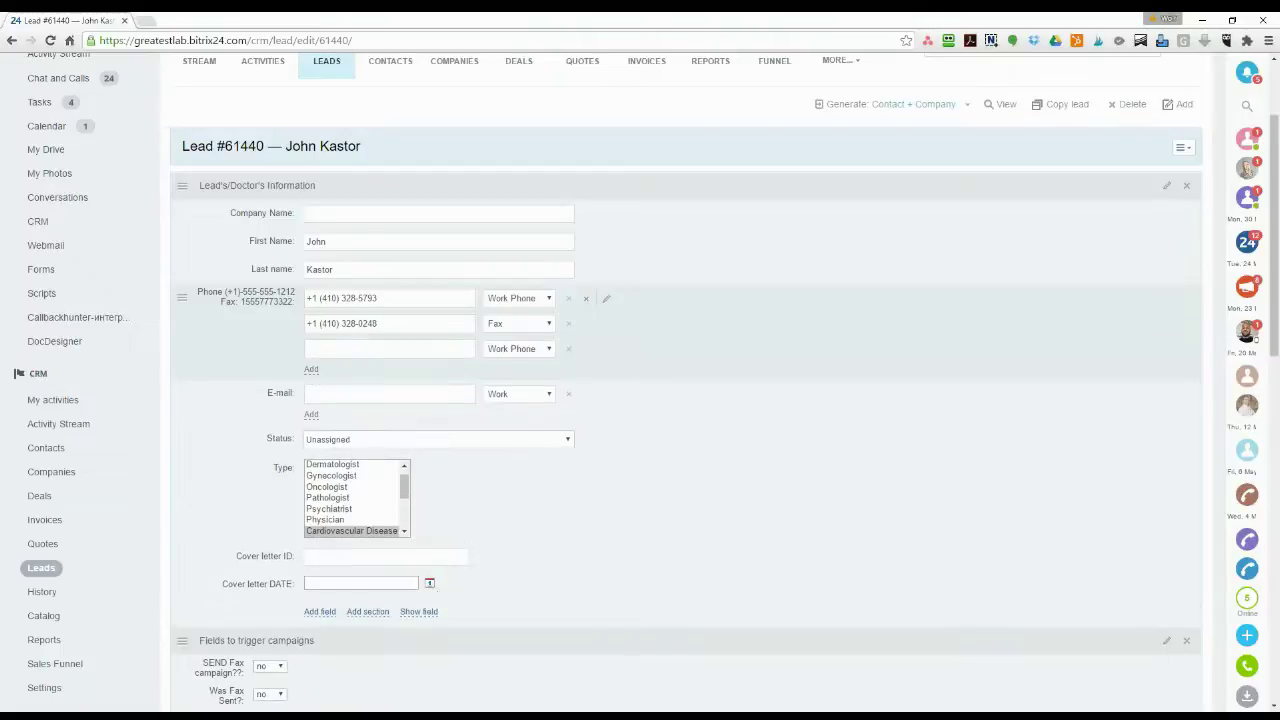
Reformat the lead's work phone number with dashes between all digit groups in place of the parentheses and spaces.
left_click(507, 346)
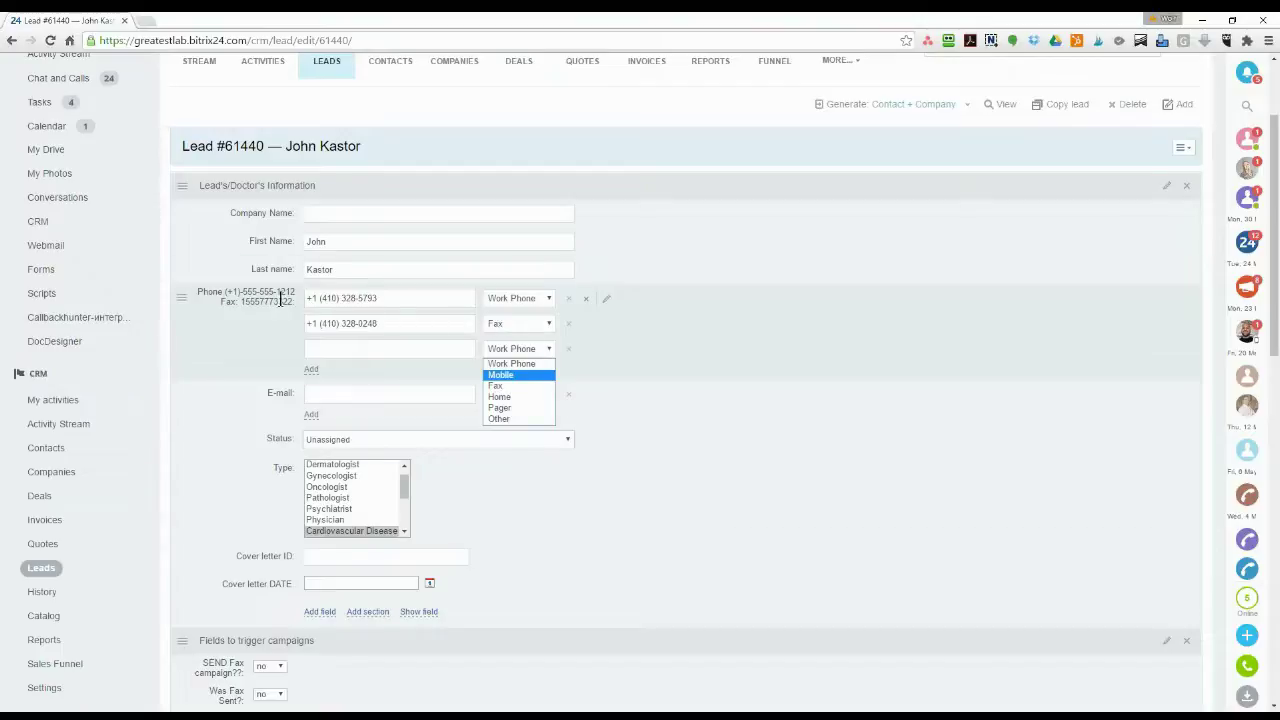
left_click(345, 298)
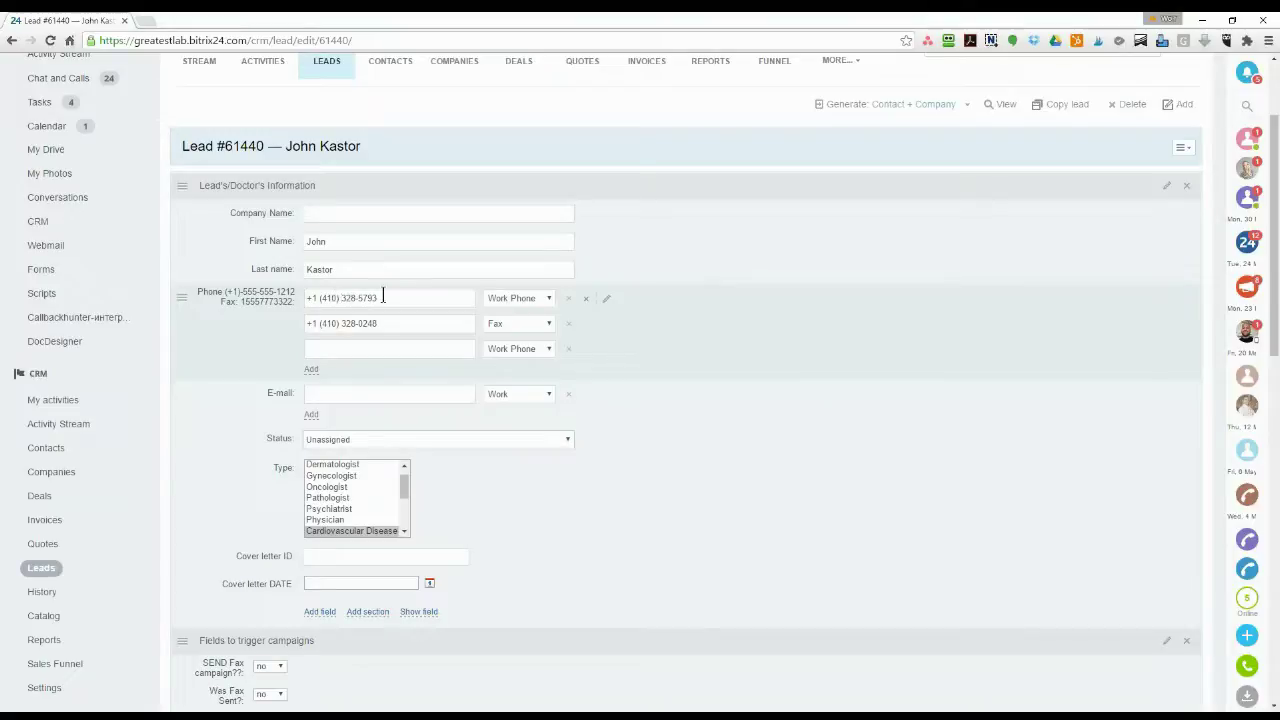
key("BackSpace")
key("BackSpace")
type("-")
left_click(322, 299)
key("BackSpace")
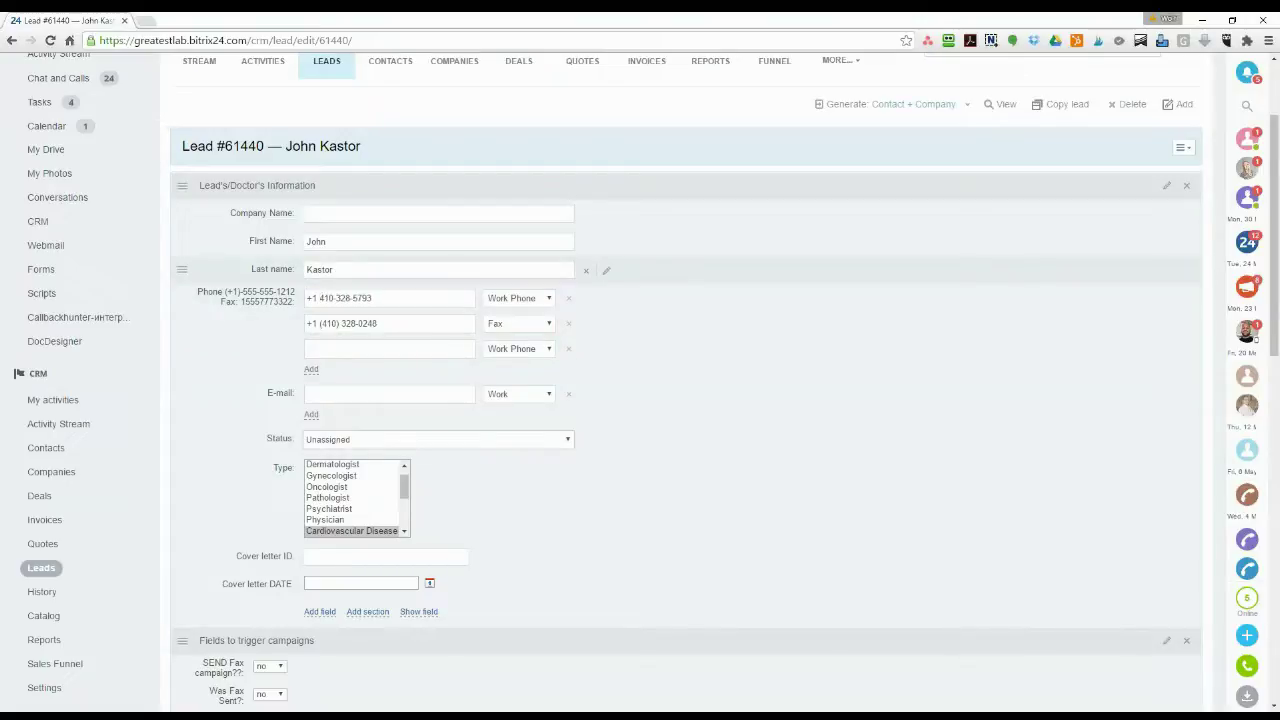
key("BackSpace")
type("-")
Reformat the lead's fax number as plain digits without the plus sign, parentheses, spaces or dash.
left_click(388, 325)
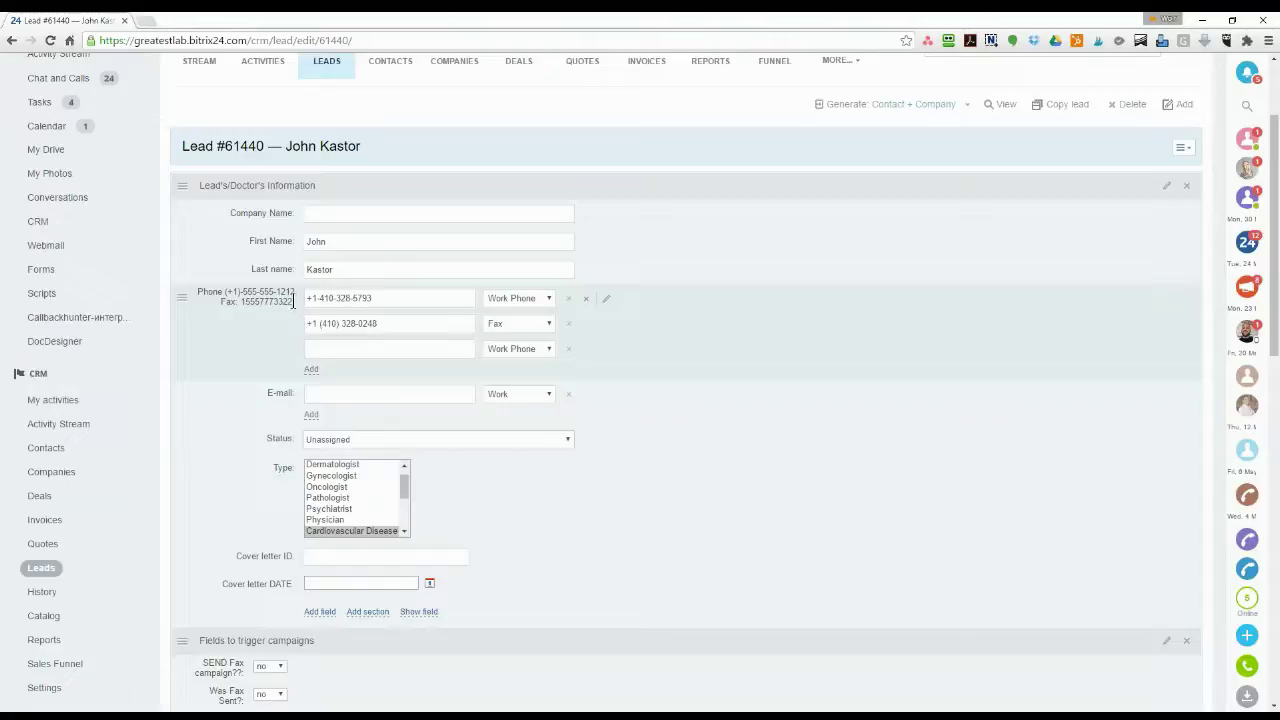
left_click_drag(292, 302, 238, 308)
left_click(342, 324)
left_click_drag(342, 324, 278, 322)
type("1410")
left_click(345, 325)
key("BackSpace")
left_click(345, 348)
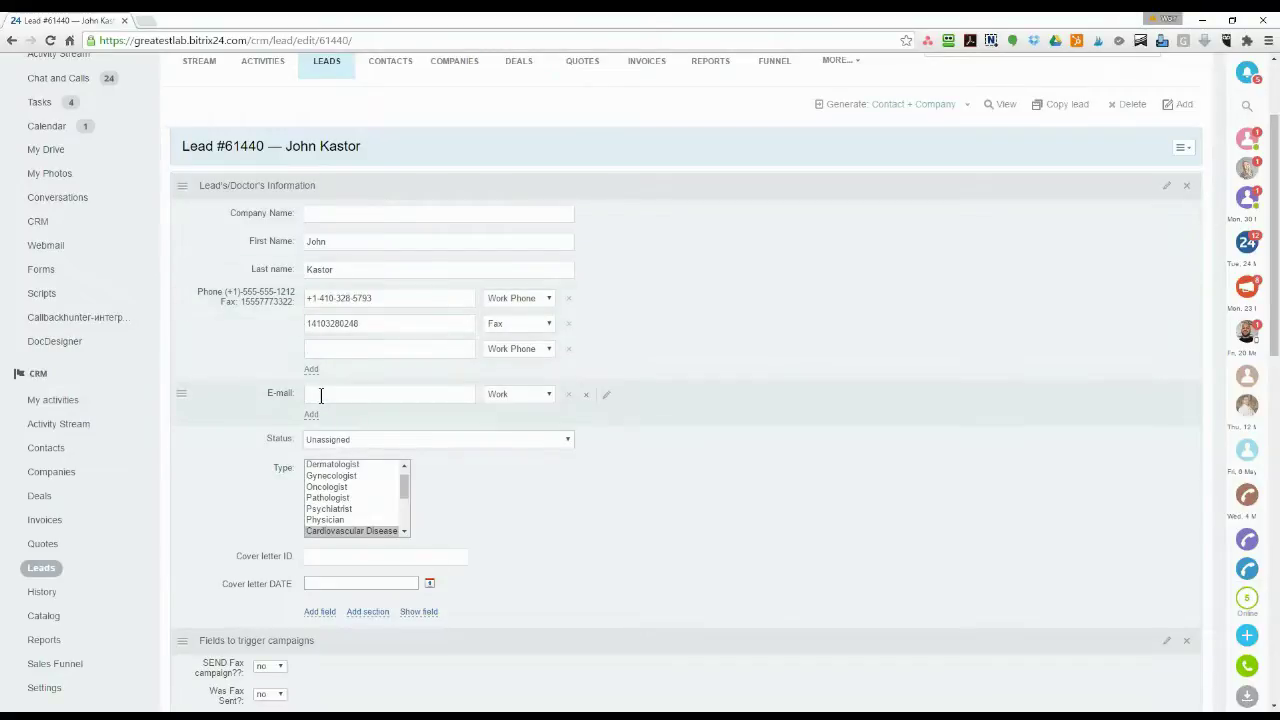
Review the lead's e-mail type and status choices, and place the cursor in the Cover letter ID field.
left_click(321, 395)
left_click(532, 400)
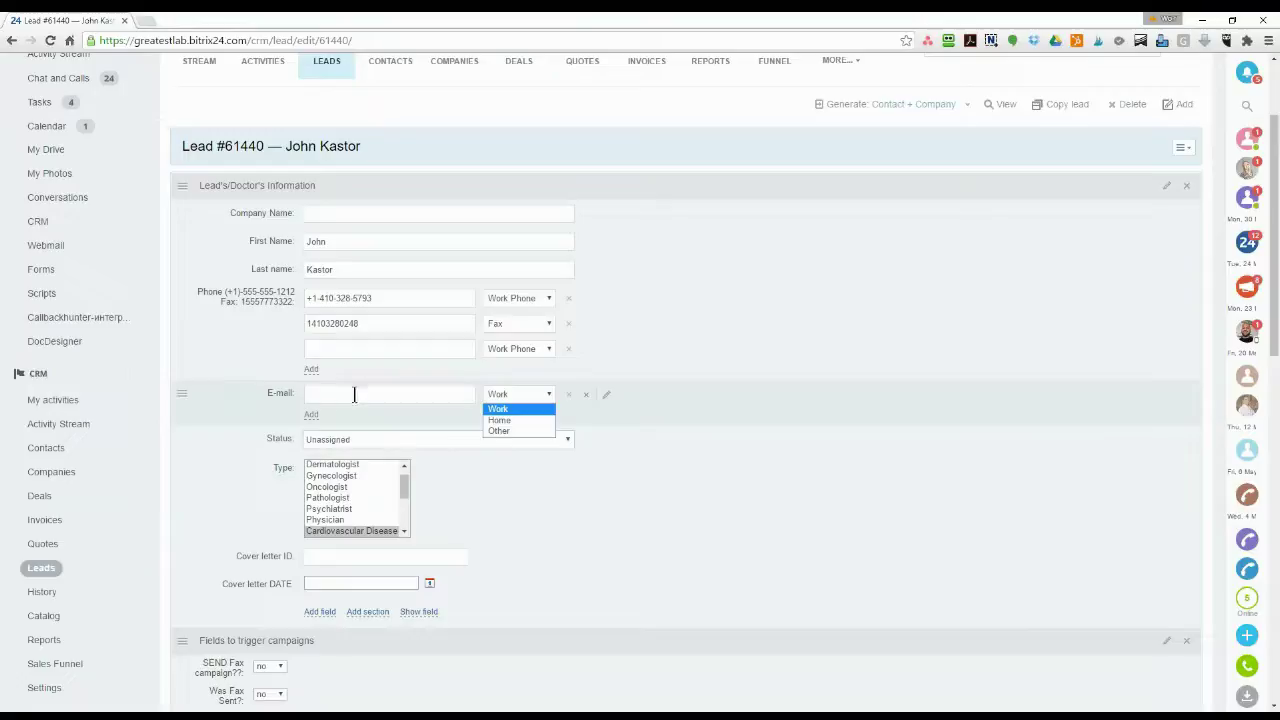
left_click(703, 318)
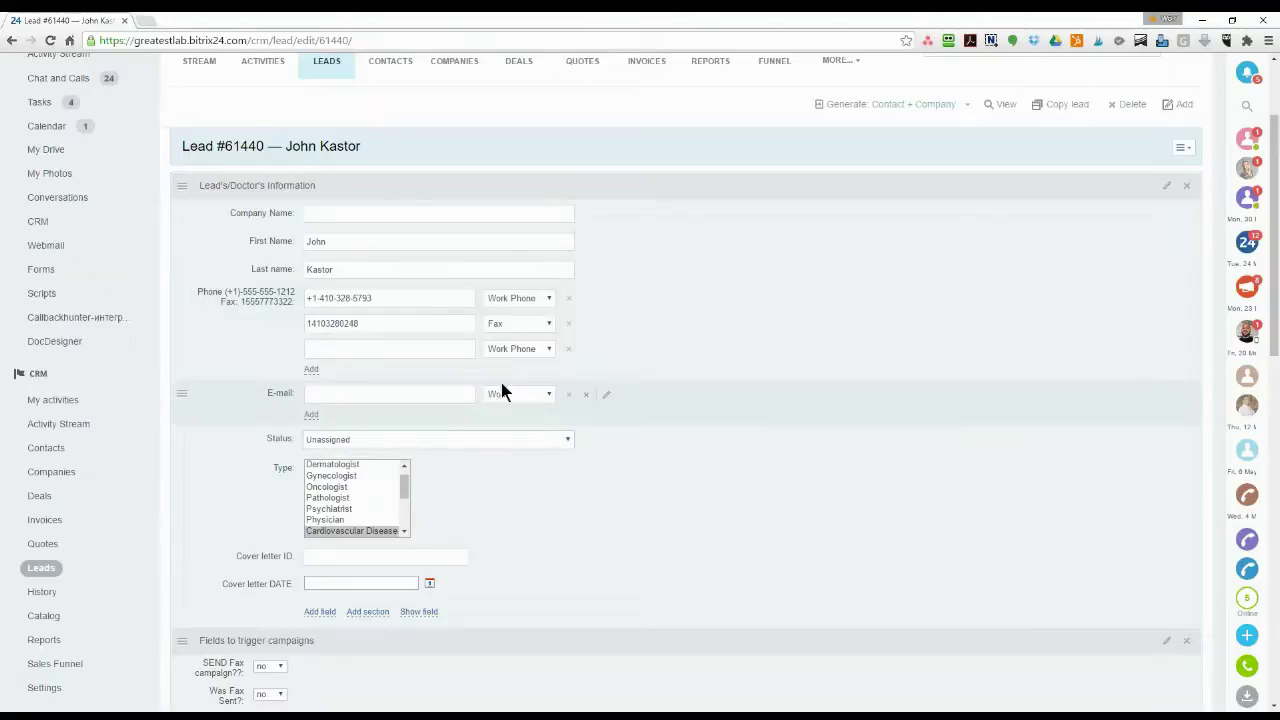
left_click(351, 440)
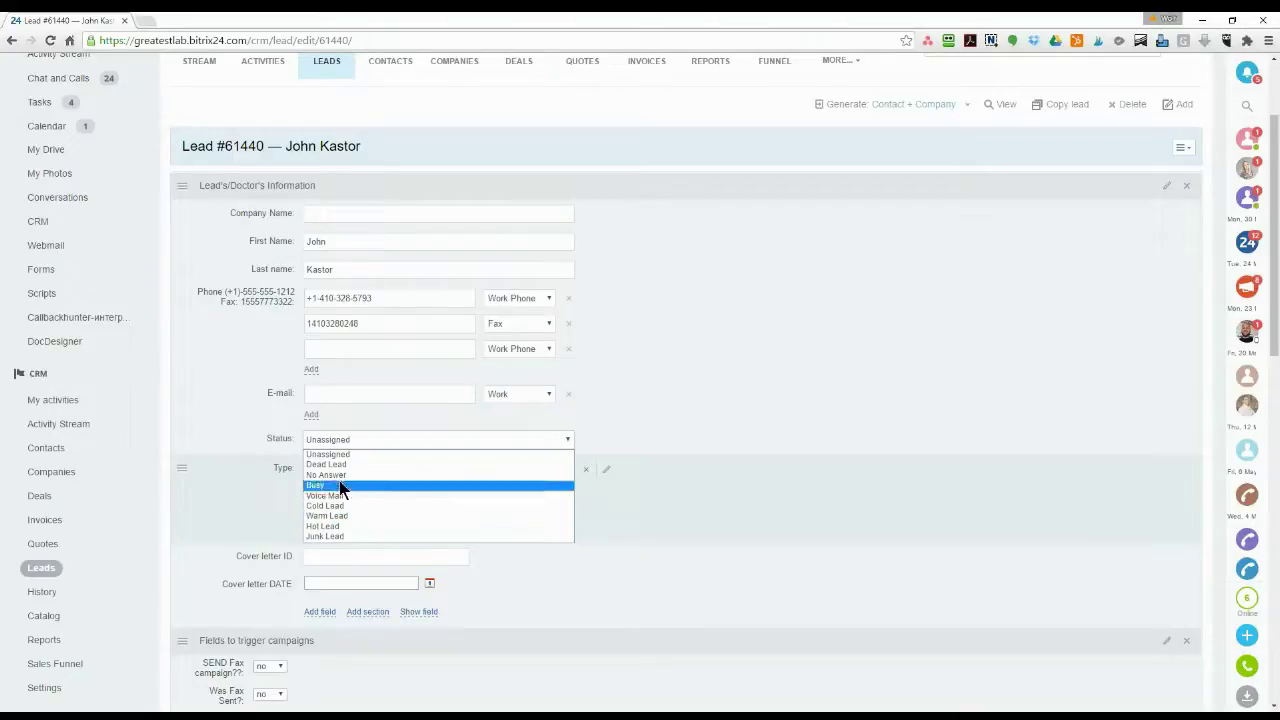
left_click(337, 560)
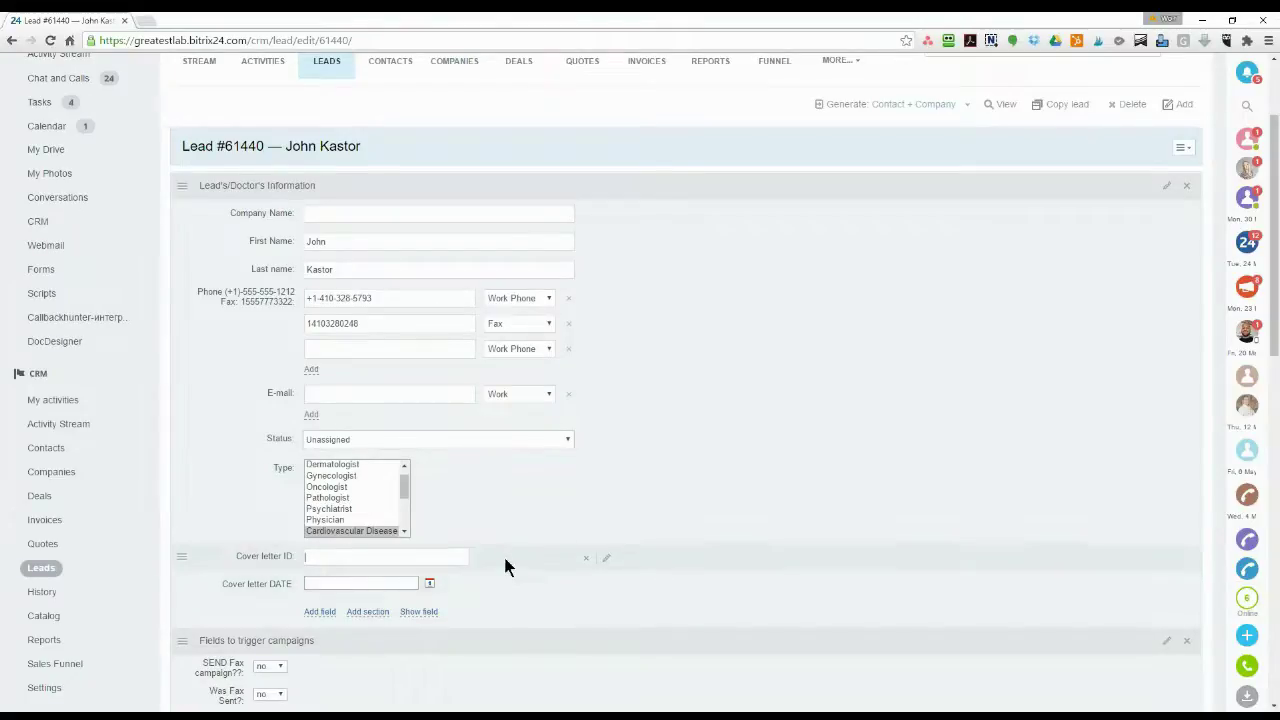
Review the lead form from the cover letter fields to the gatekeeper section, and place the cursor in the GateKeeper Name field.
scroll(503, 553, "down", 1)
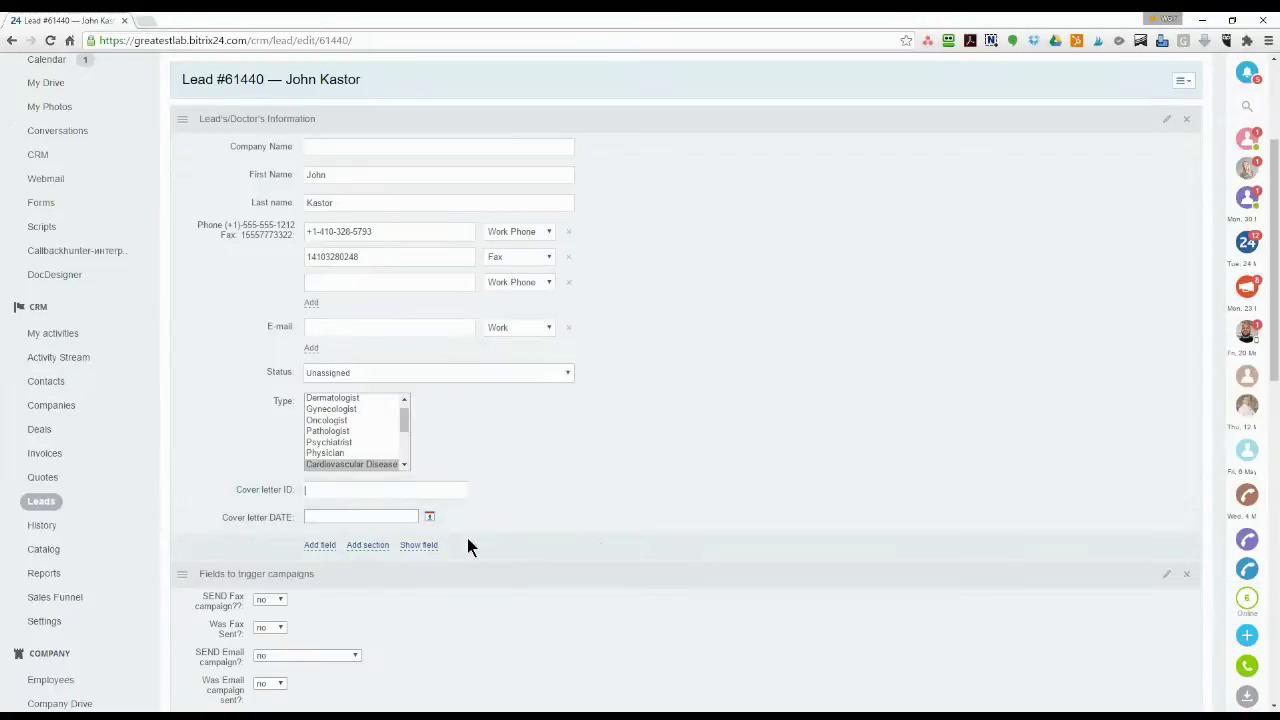
scroll(467, 540, "down", 2)
scroll(424, 474, "down", 2)
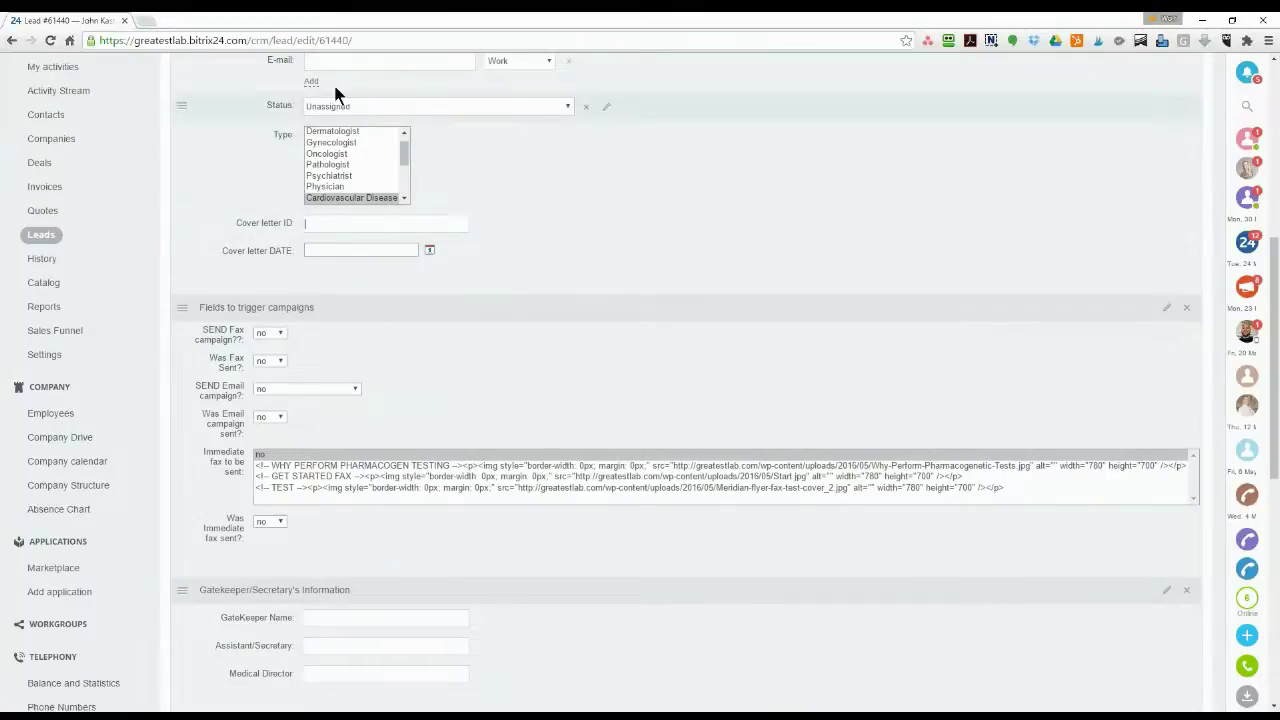
scroll(423, 200, "up", 1)
scroll(421, 204, "up", 3)
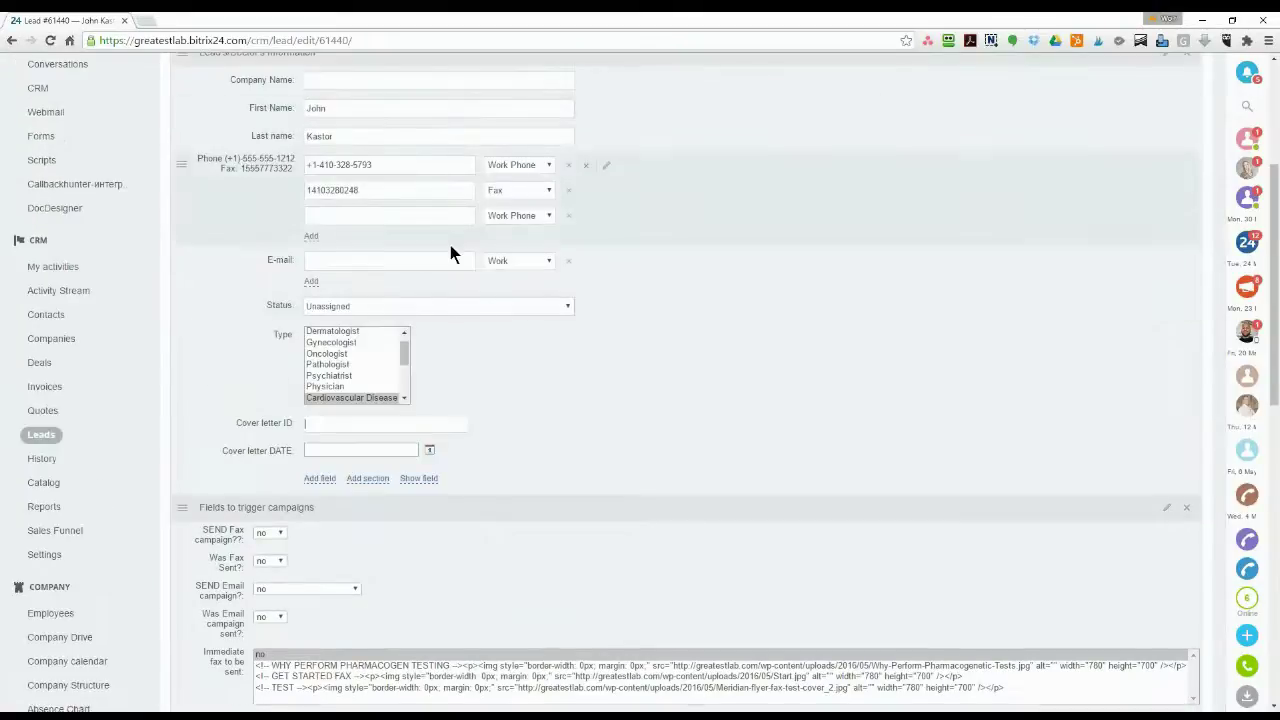
scroll(460, 280, "down", 9)
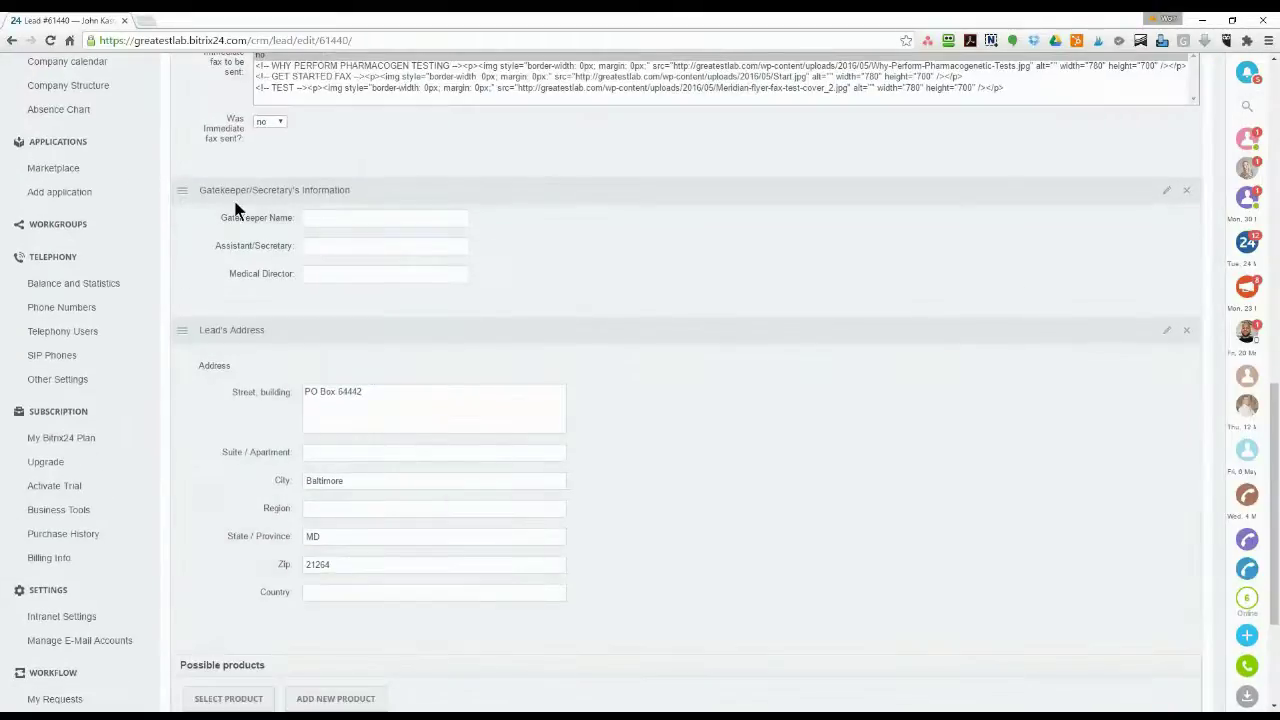
left_click(321, 216)
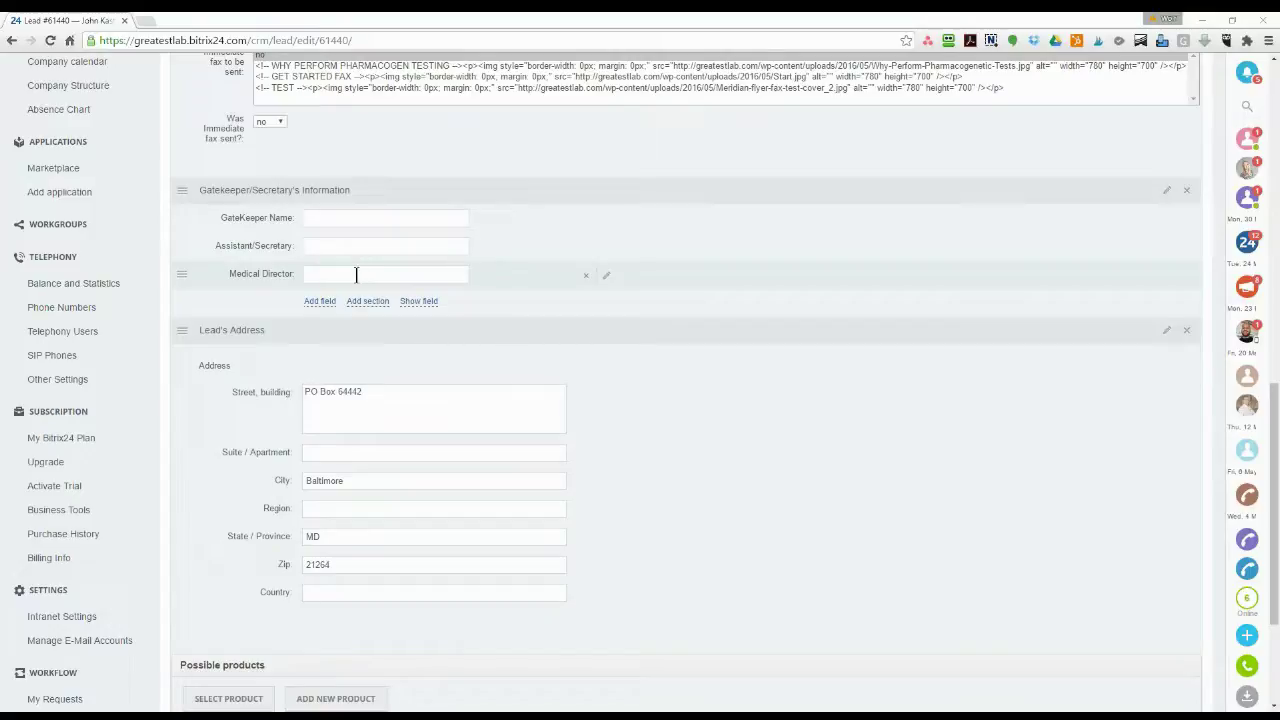
Examine the lead's address, contact details and Type list, ending at the fields that trigger campaigns.
scroll(368, 279, "up", 5)
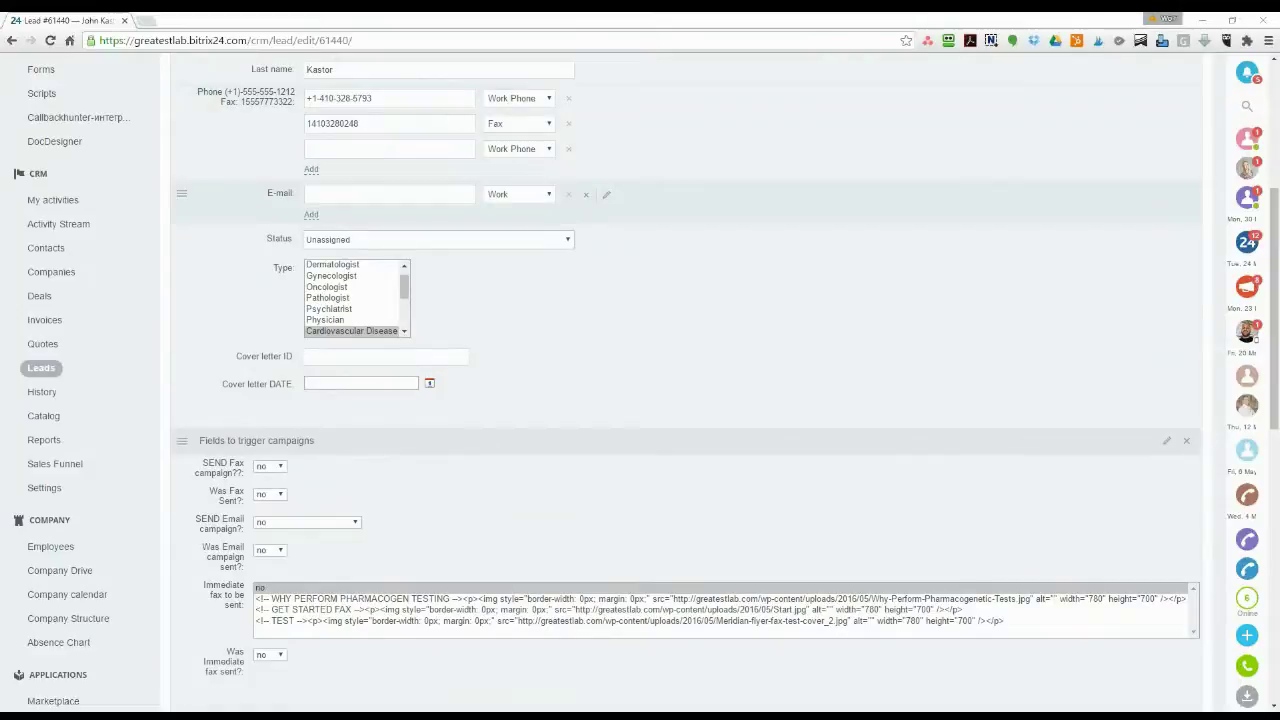
scroll(603, 283, "down", 4)
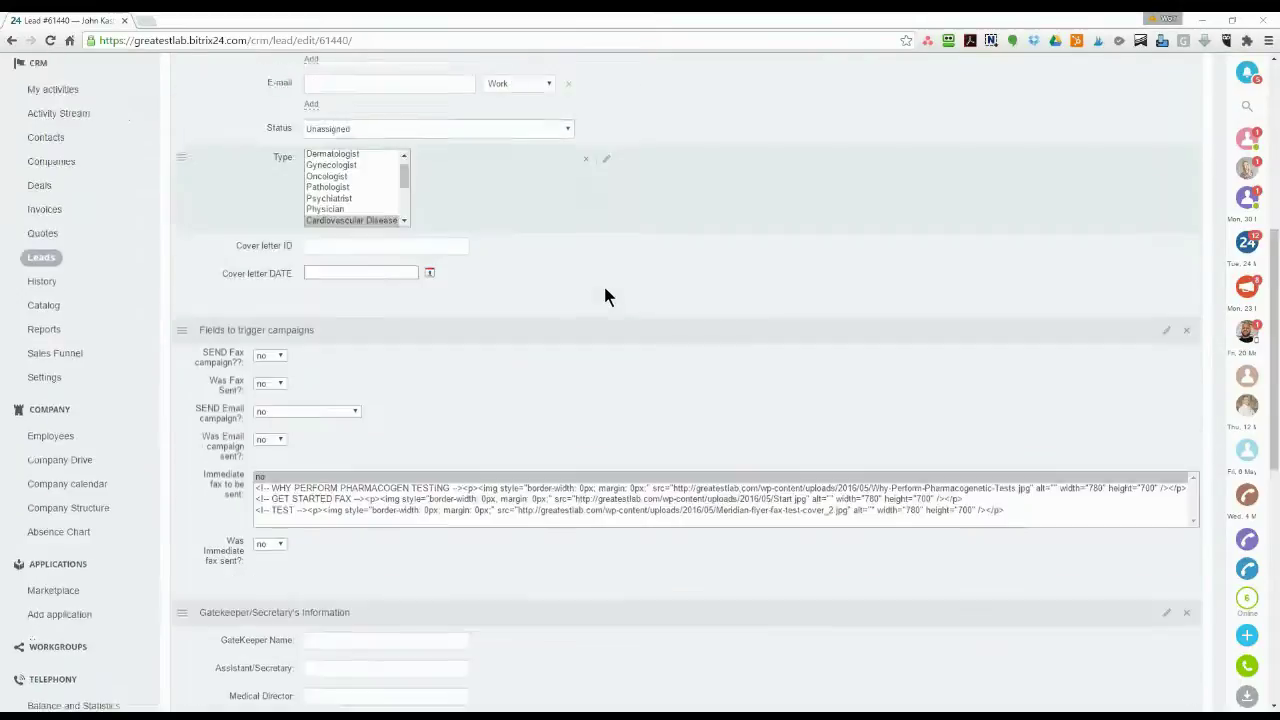
scroll(604, 296, "down", 2)
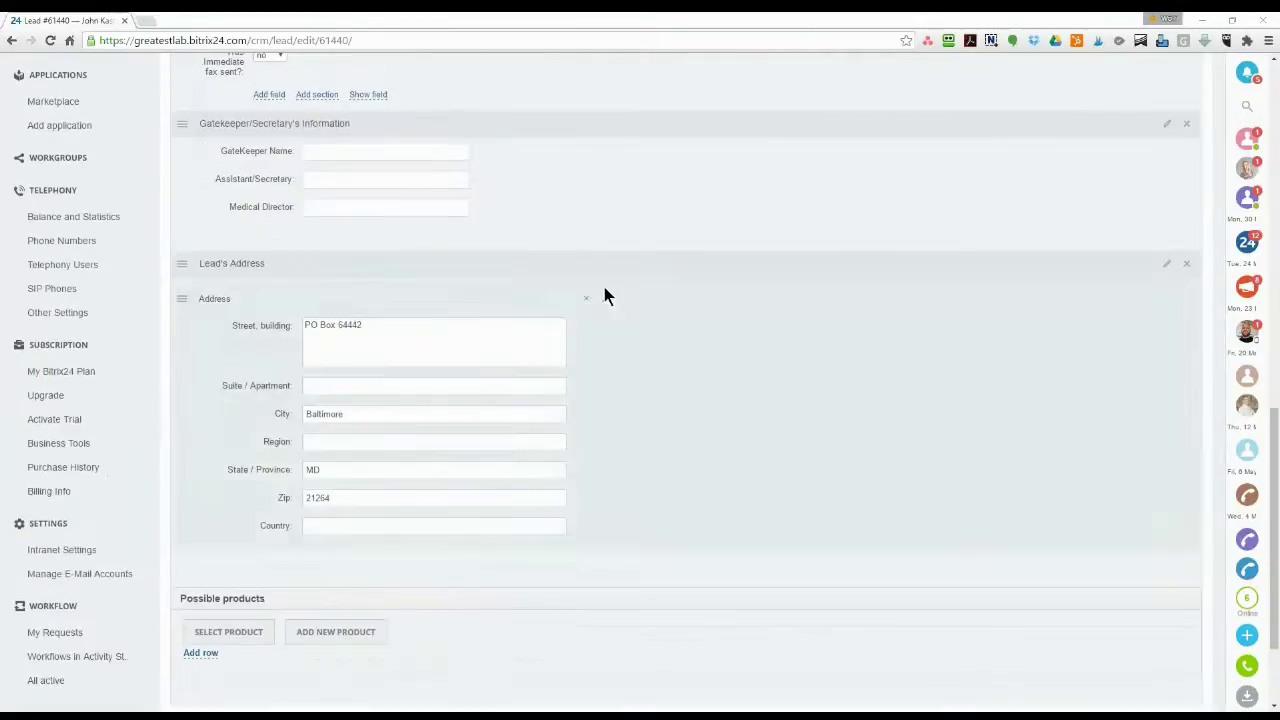
scroll(606, 294, "up", 3)
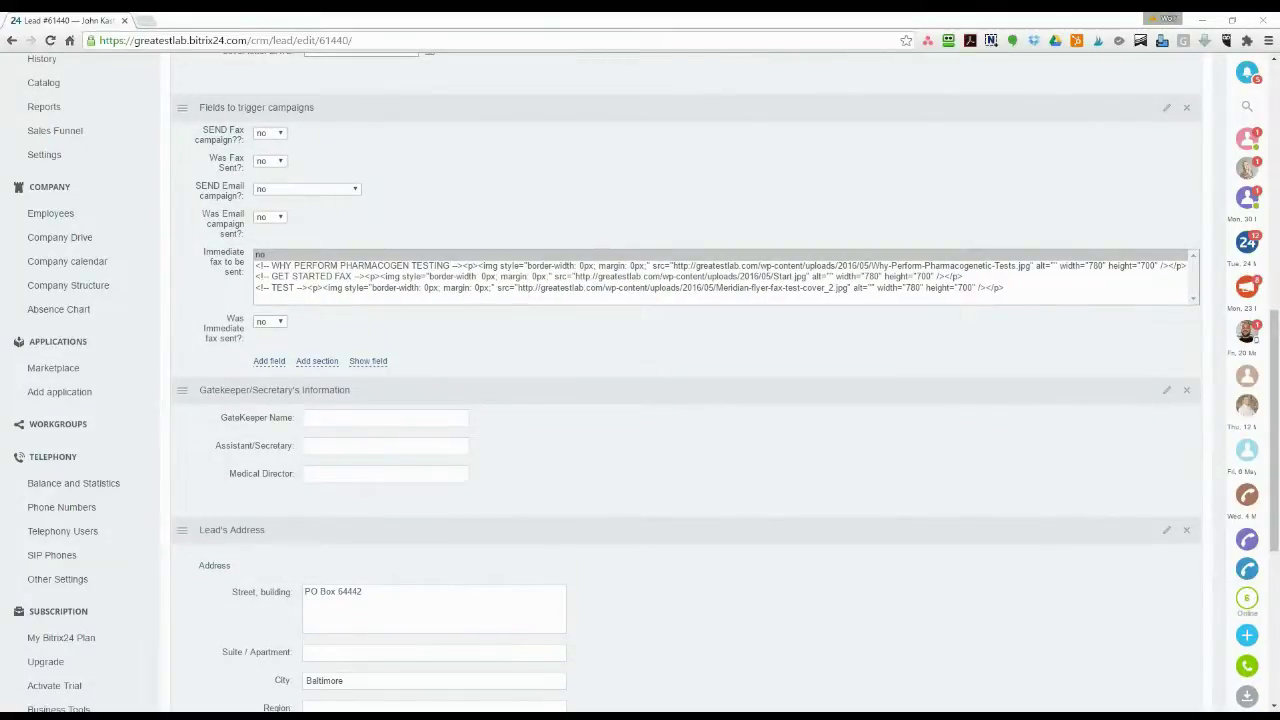
scroll(357, 138, "up", 2)
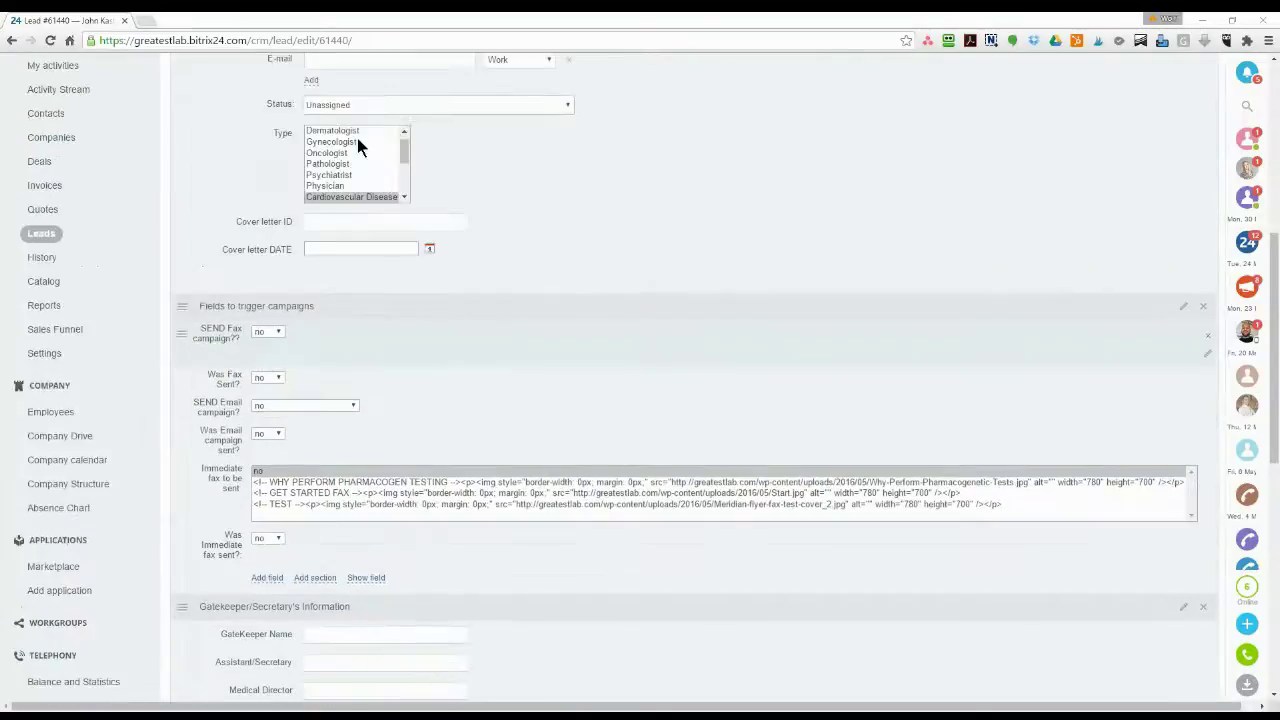
scroll(383, 150, "up", 2)
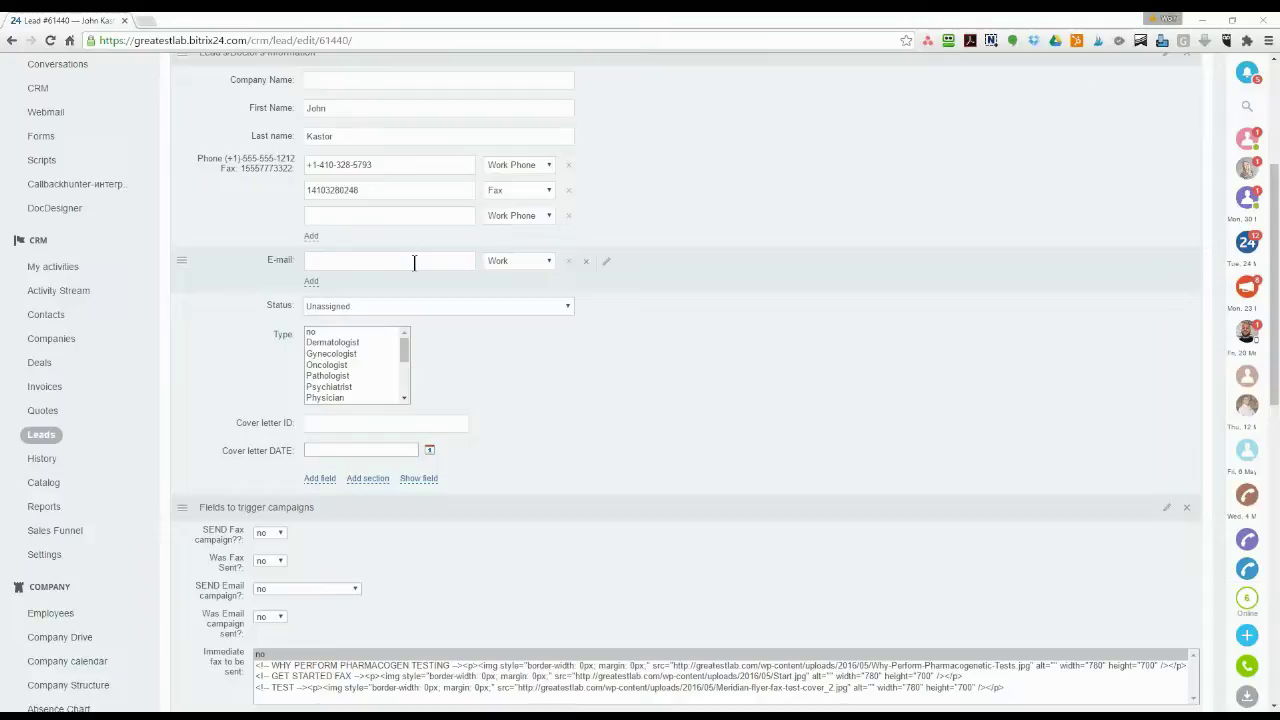
scroll(358, 452, "down", 1)
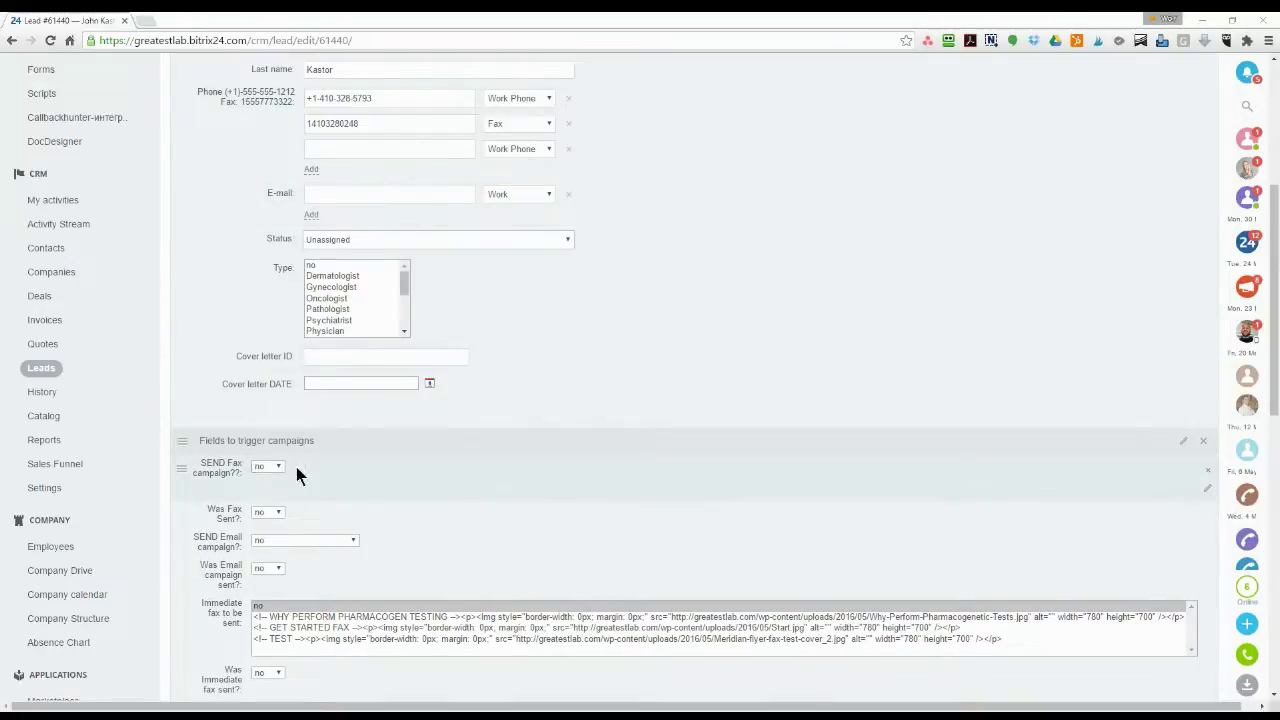
scroll(314, 463, "down", 1)
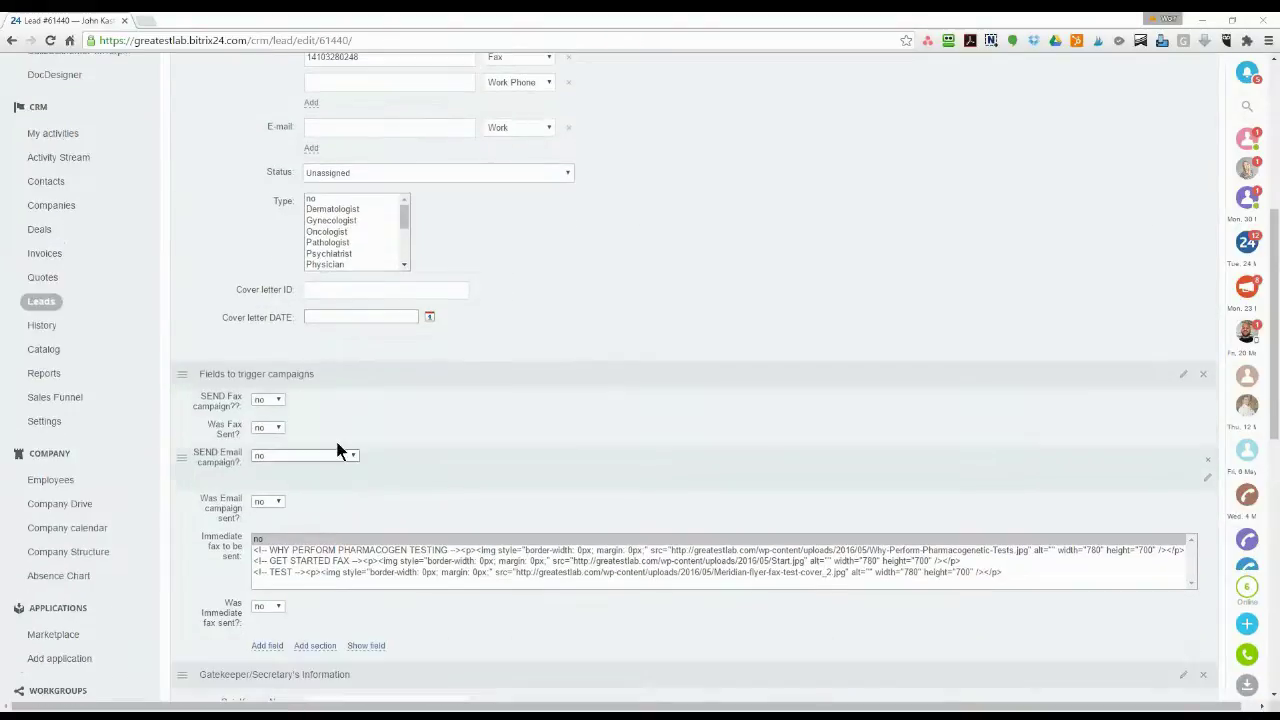
Inspect the SEND Fax campaign and Was Fax Sent fields, and check the lead's phone and fax entries.
left_click(274, 398)
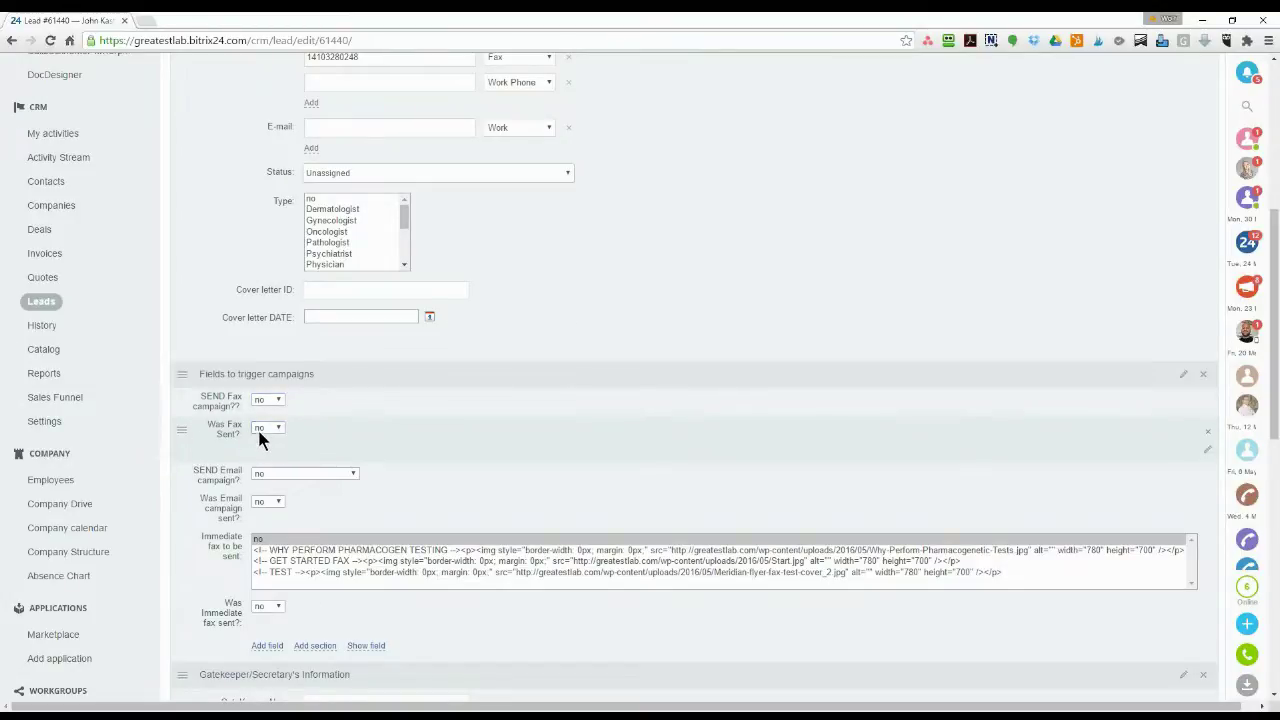
scroll(349, 415, "up", 3)
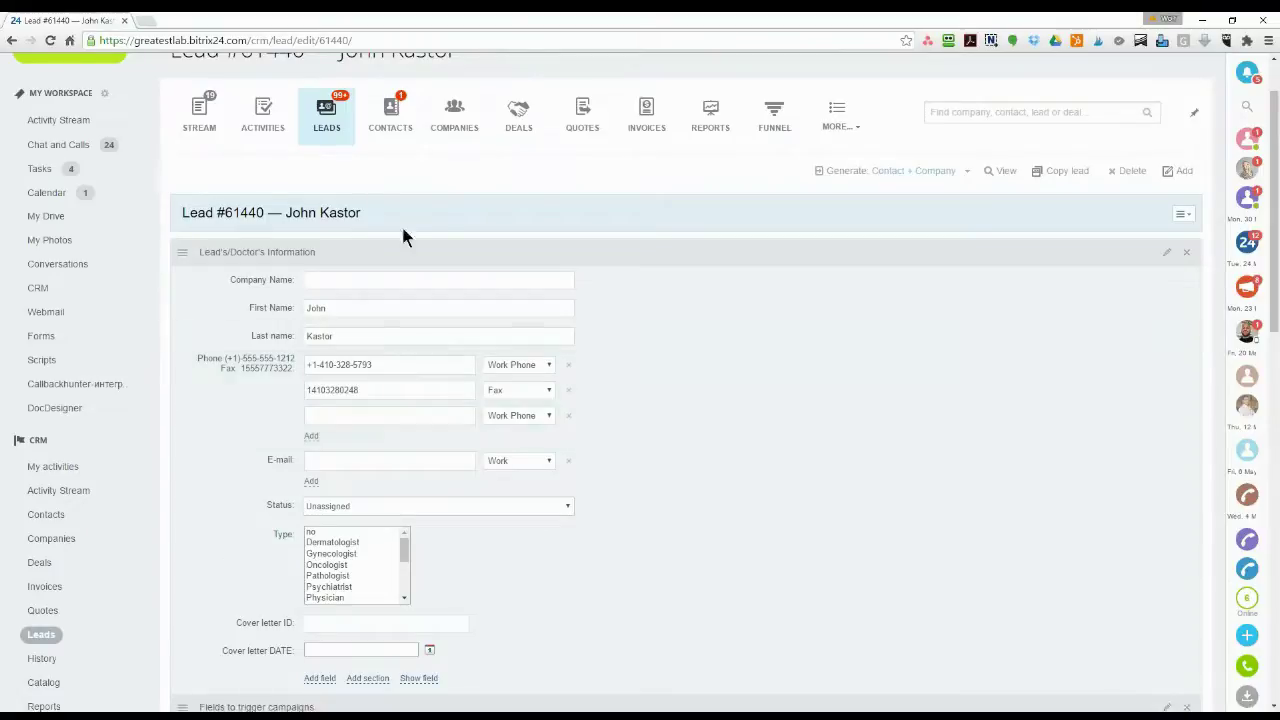
scroll(526, 523, "down", 3)
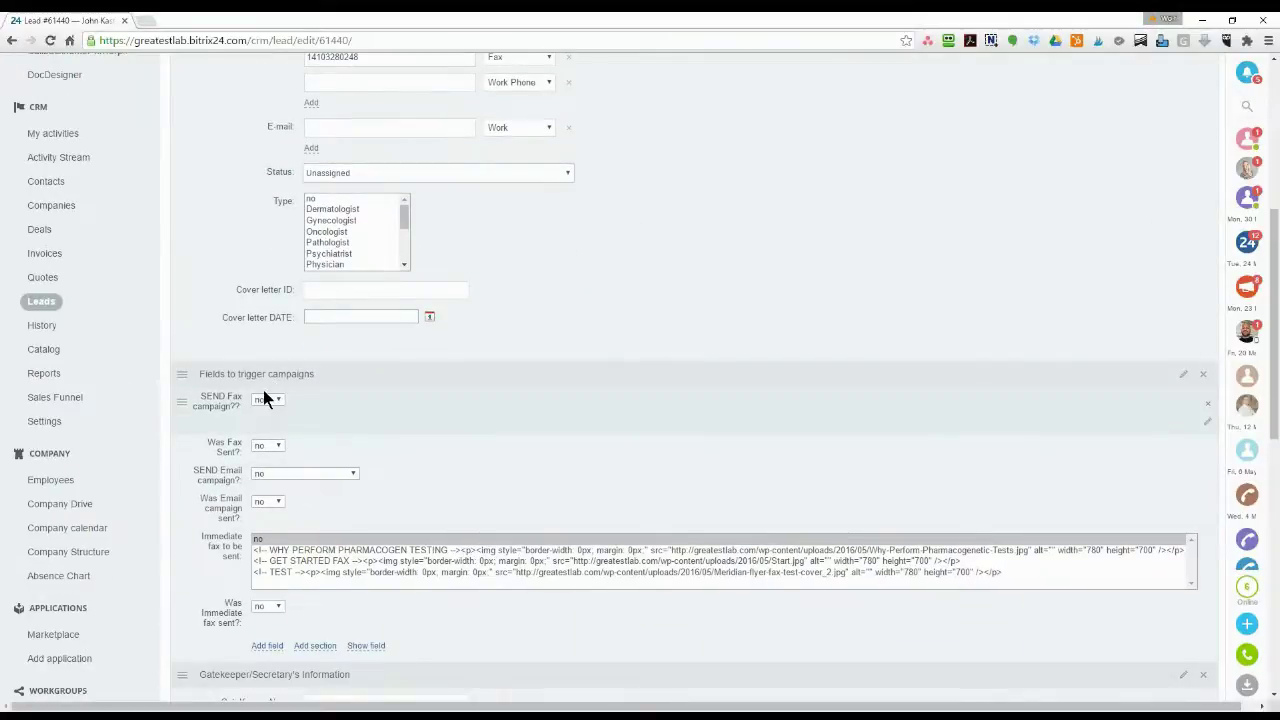
left_click(266, 398)
left_click(345, 408)
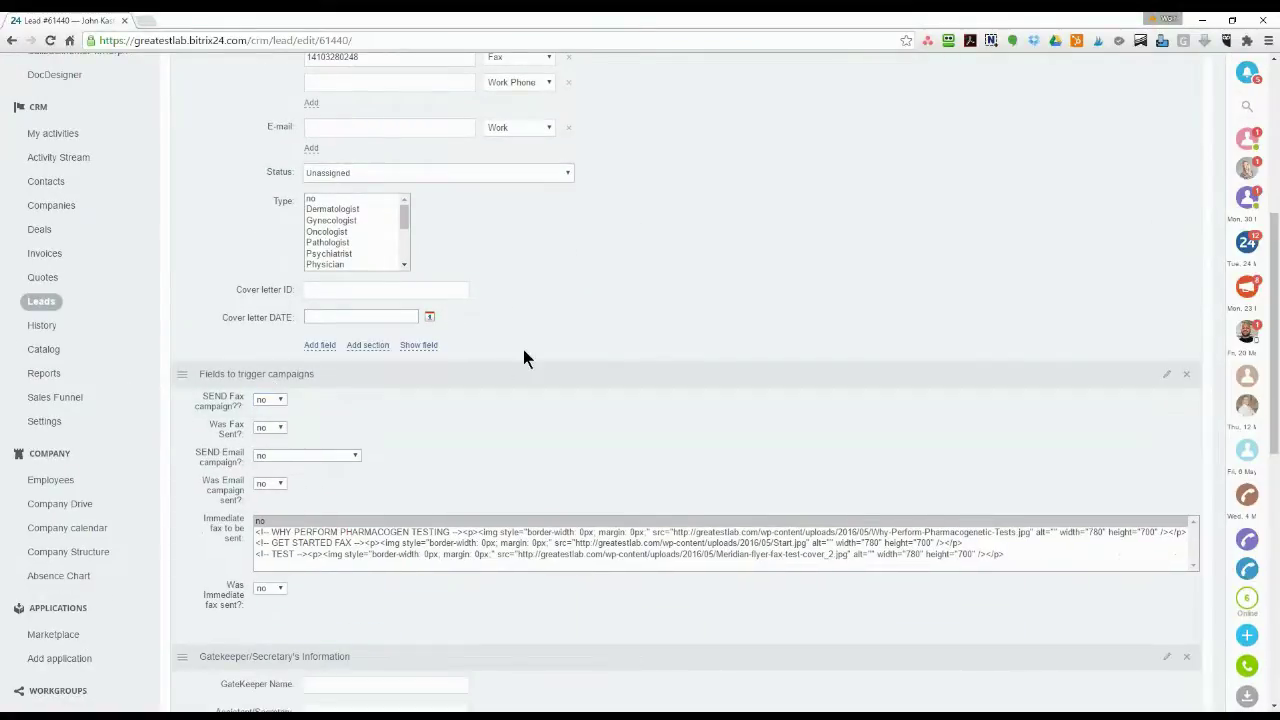
mouse_move(267, 425)
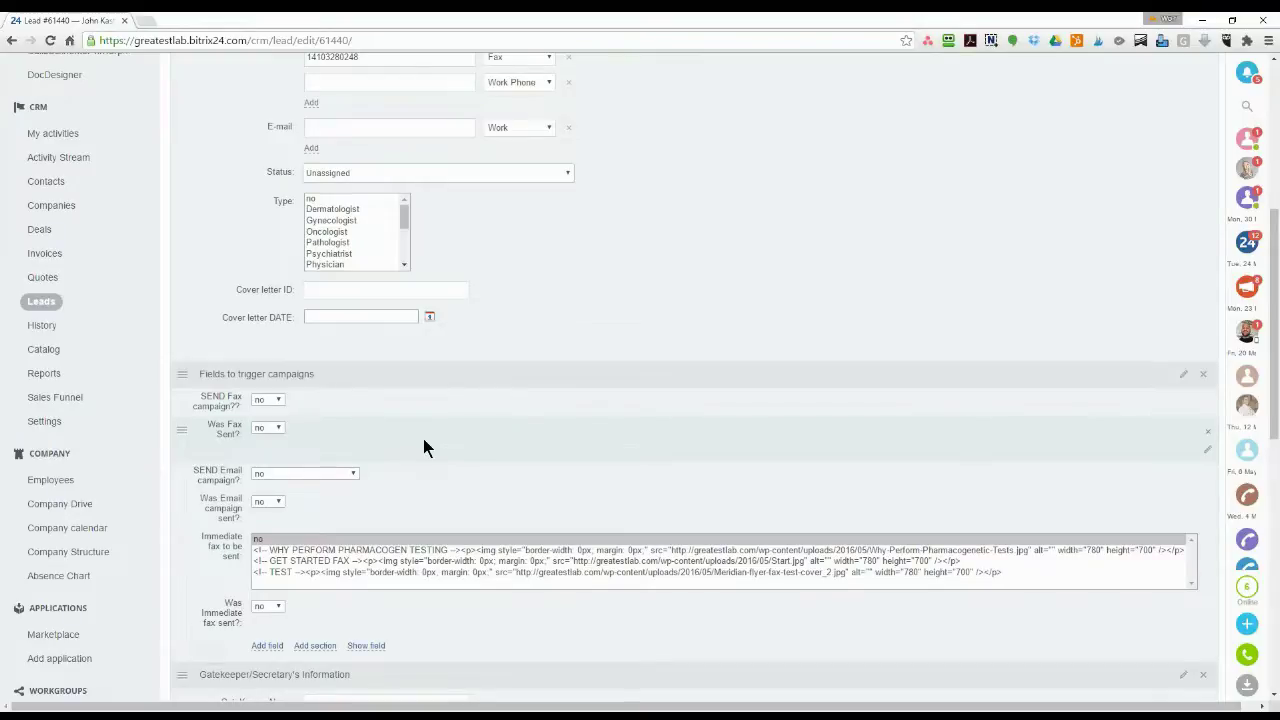
scroll(412, 395, "up", 3)
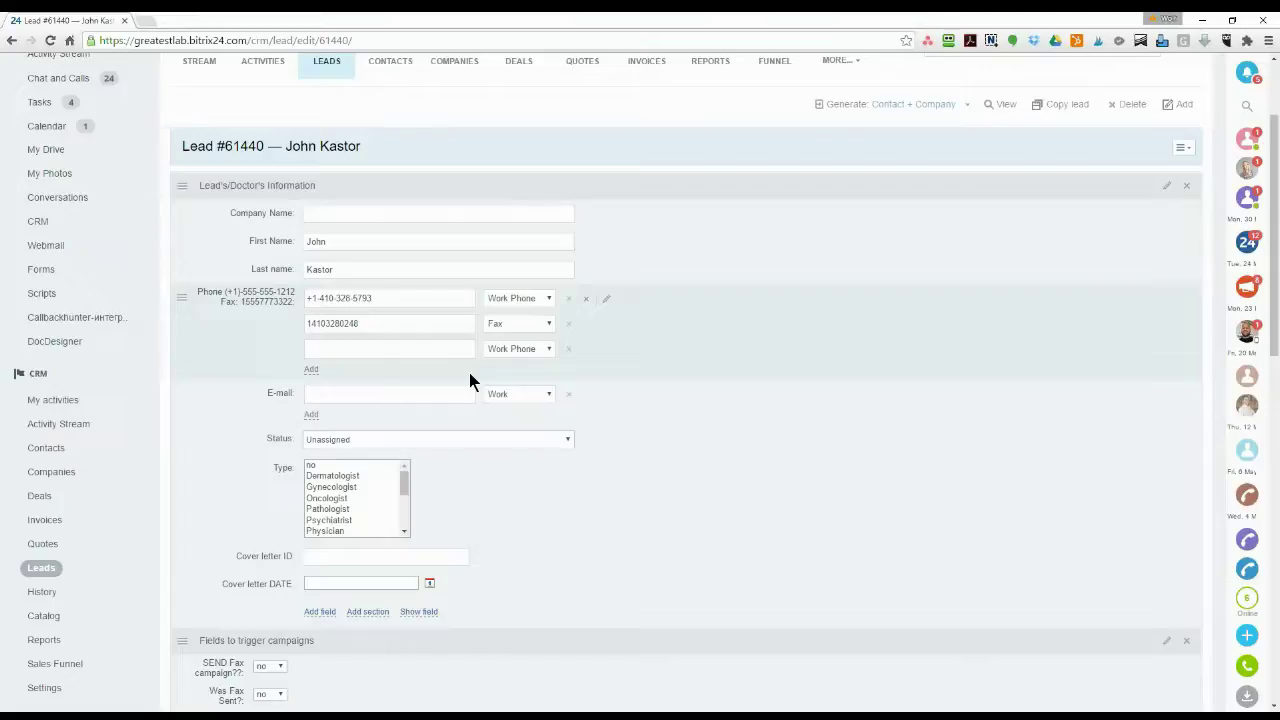
scroll(470, 373, "down", 3)
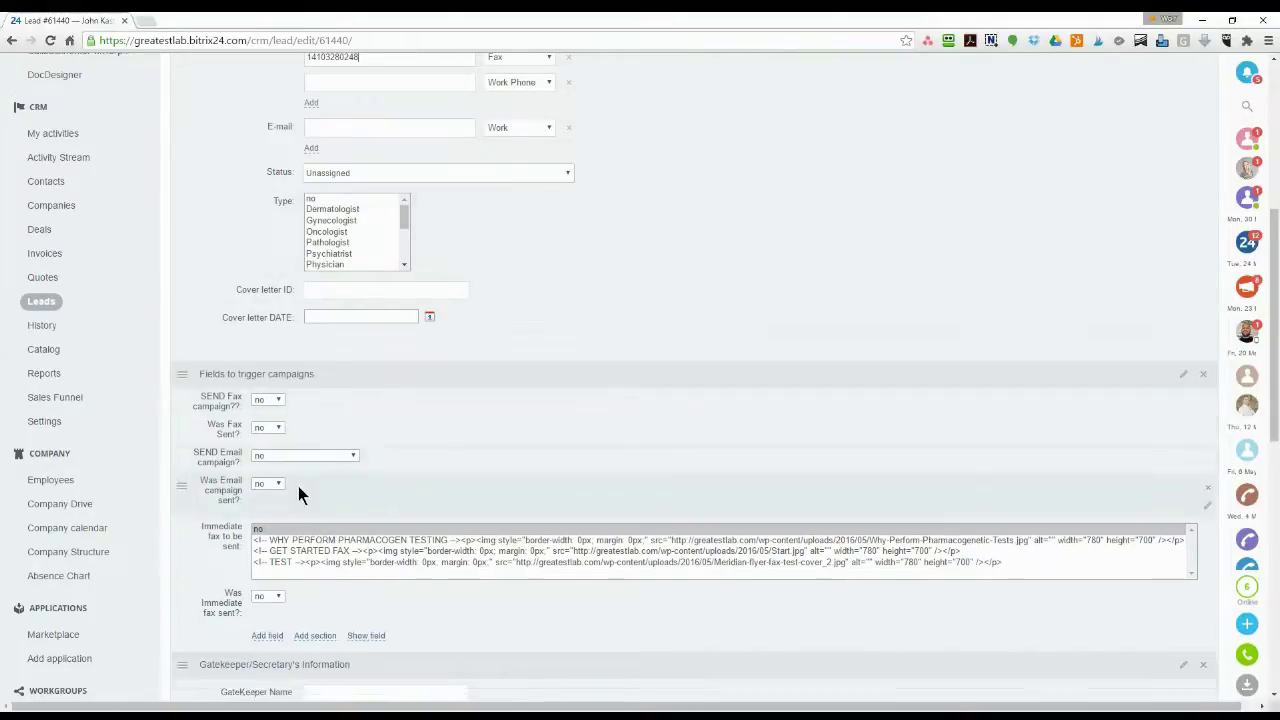
Review the SEND Email campaign choices, including YES and STOP THE CAMPAIGN, and leave the field set to no.
left_click(267, 456)
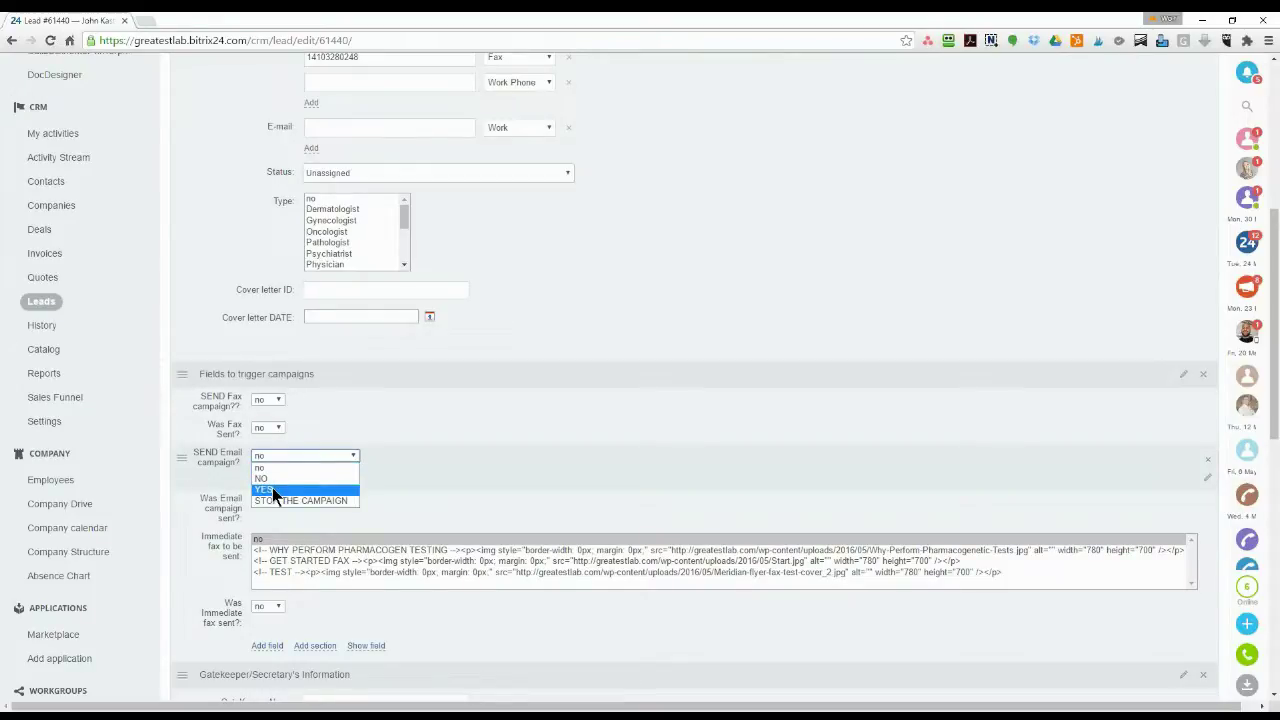
left_click(482, 487)
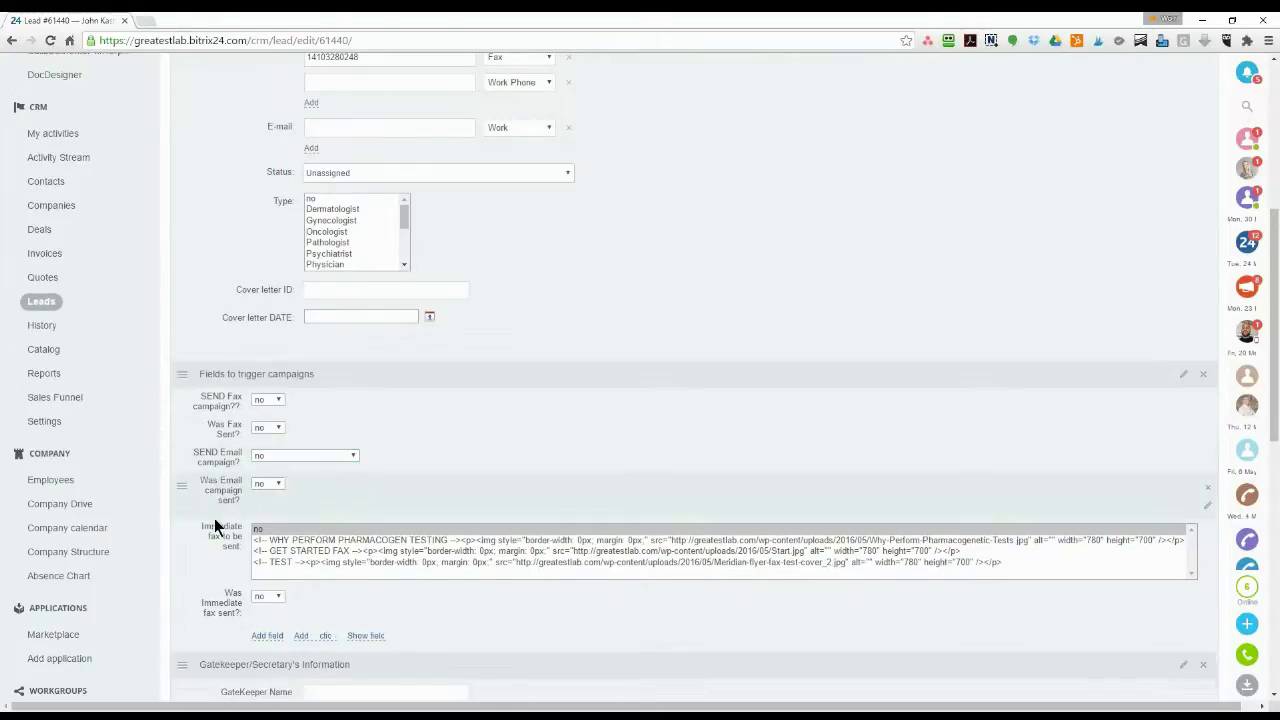
left_click(301, 458)
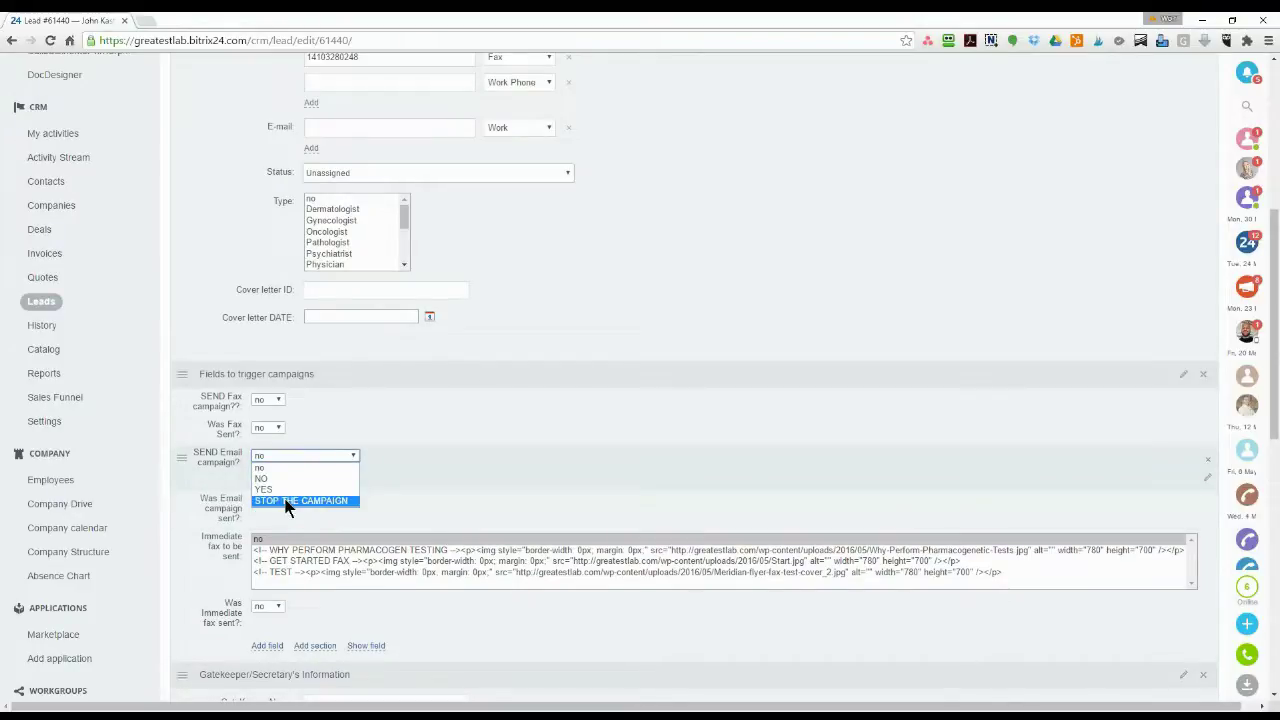
left_click(388, 484)
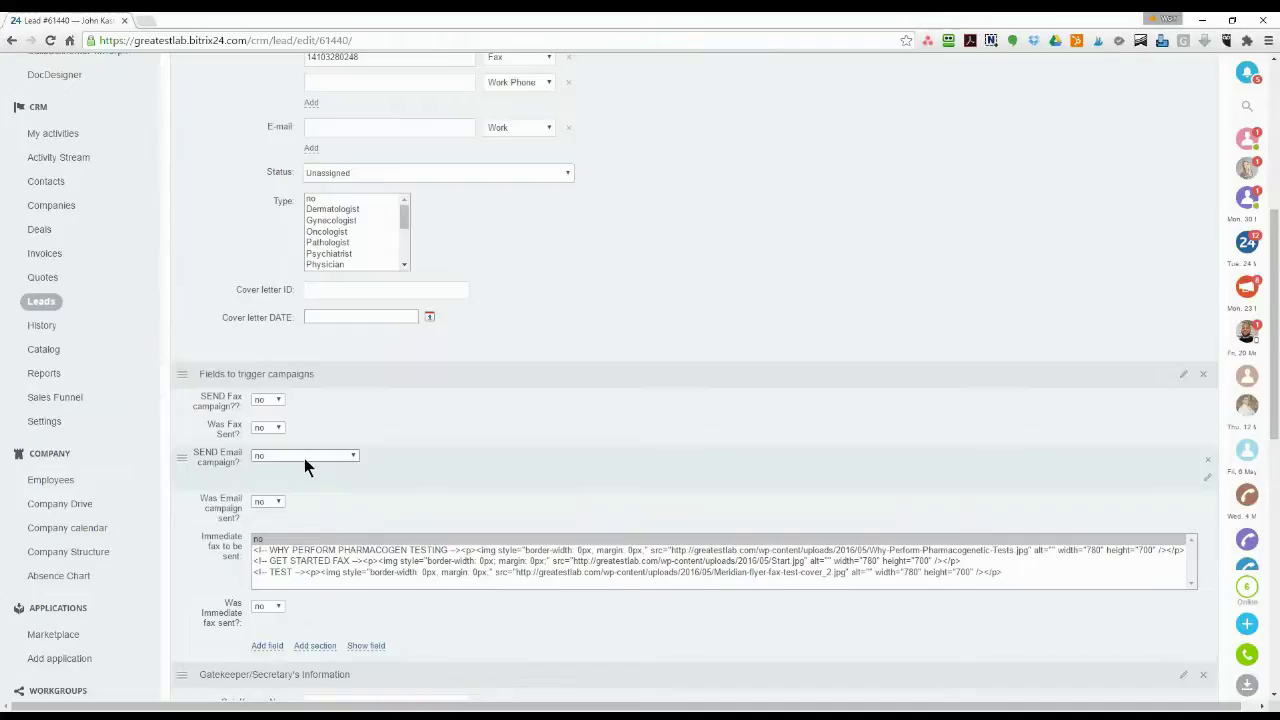
left_click(303, 456)
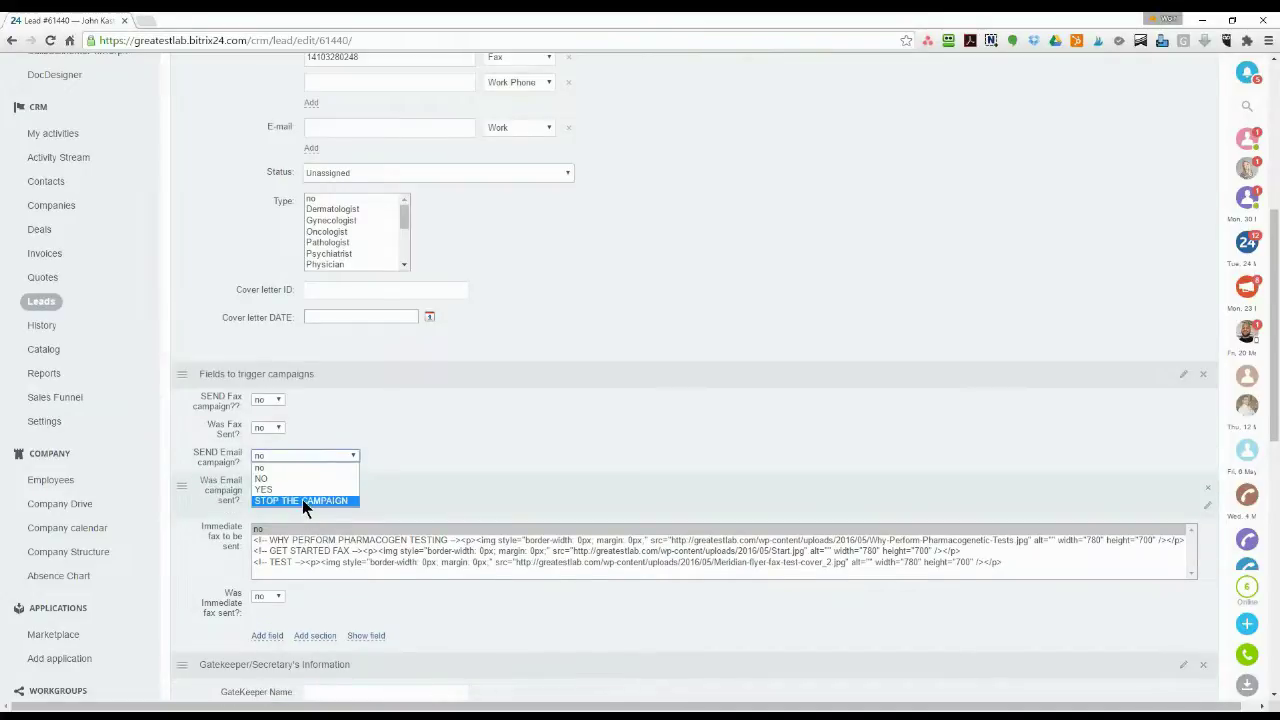
left_click(390, 493)
scroll(401, 457, "down", 1)
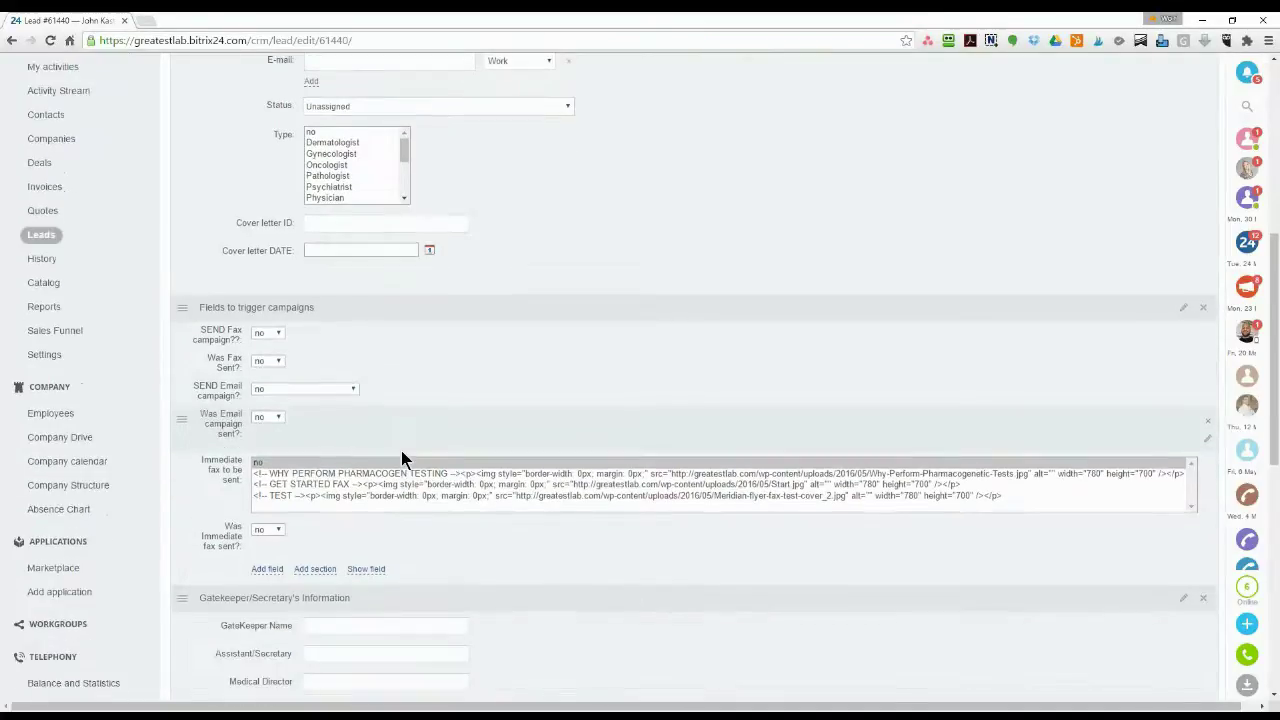
Select the WHY PERFORM PHARMACOGEN TESTING entry as the immediate fax and inspect the Was Immediate fax sent choices, leaving that field at no.
scroll(401, 455, "down", 1)
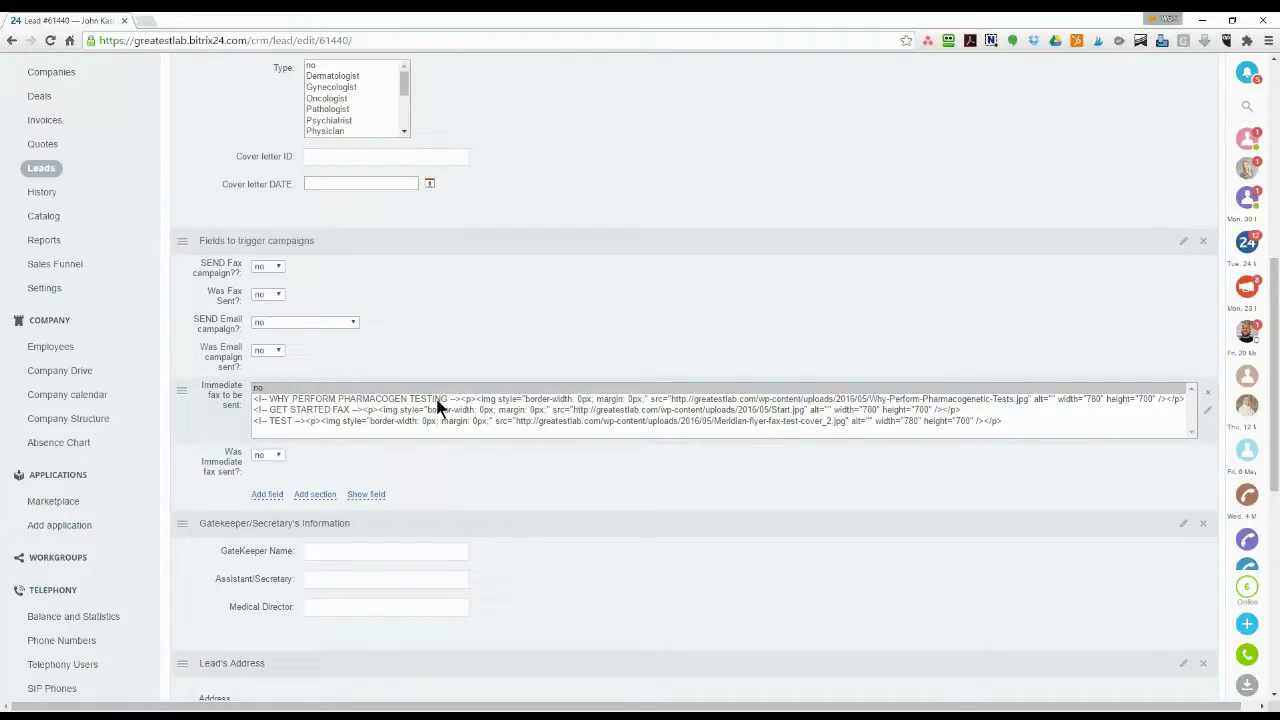
triple_click(358, 403)
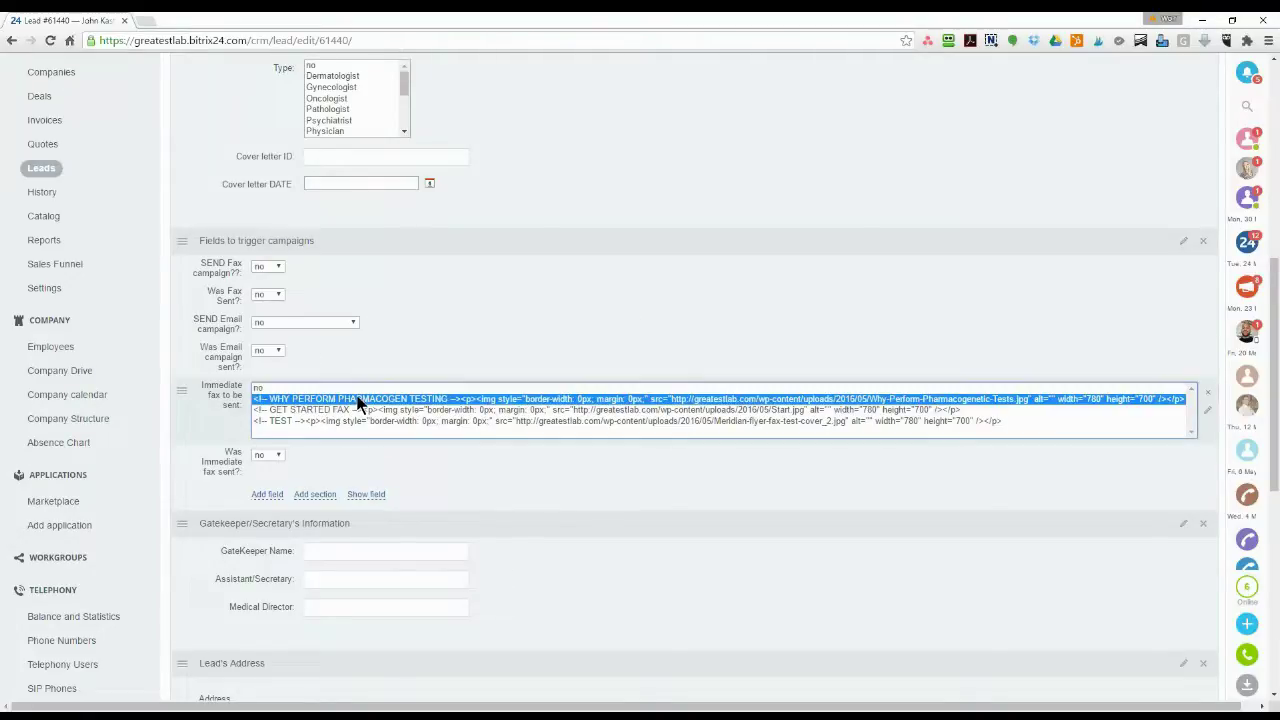
left_click(279, 458)
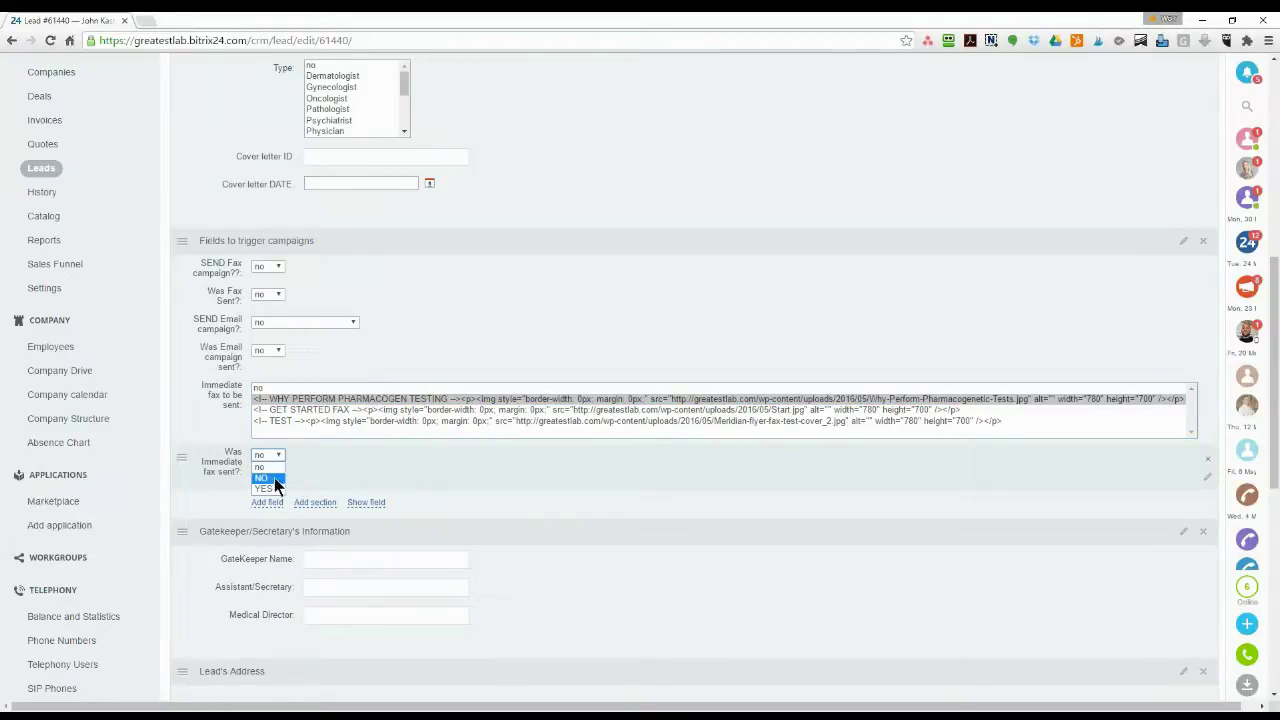
left_click(331, 464)
triple_click(326, 399)
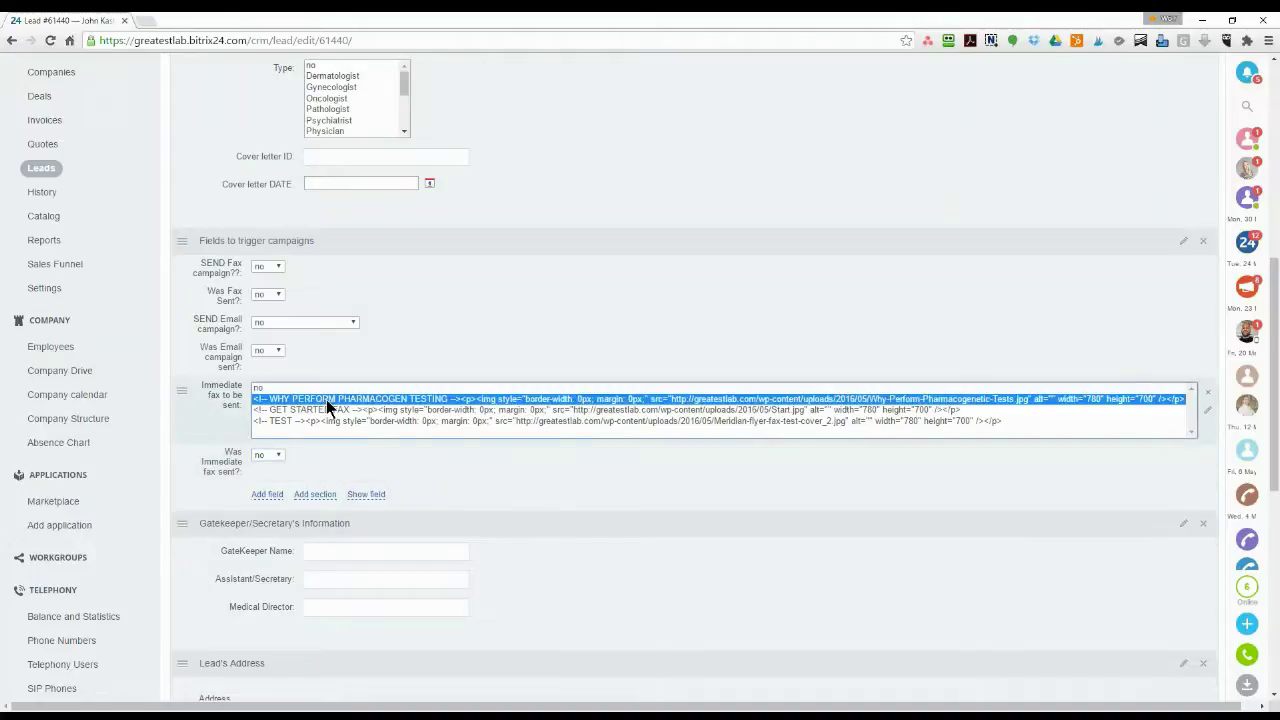
left_click(280, 460)
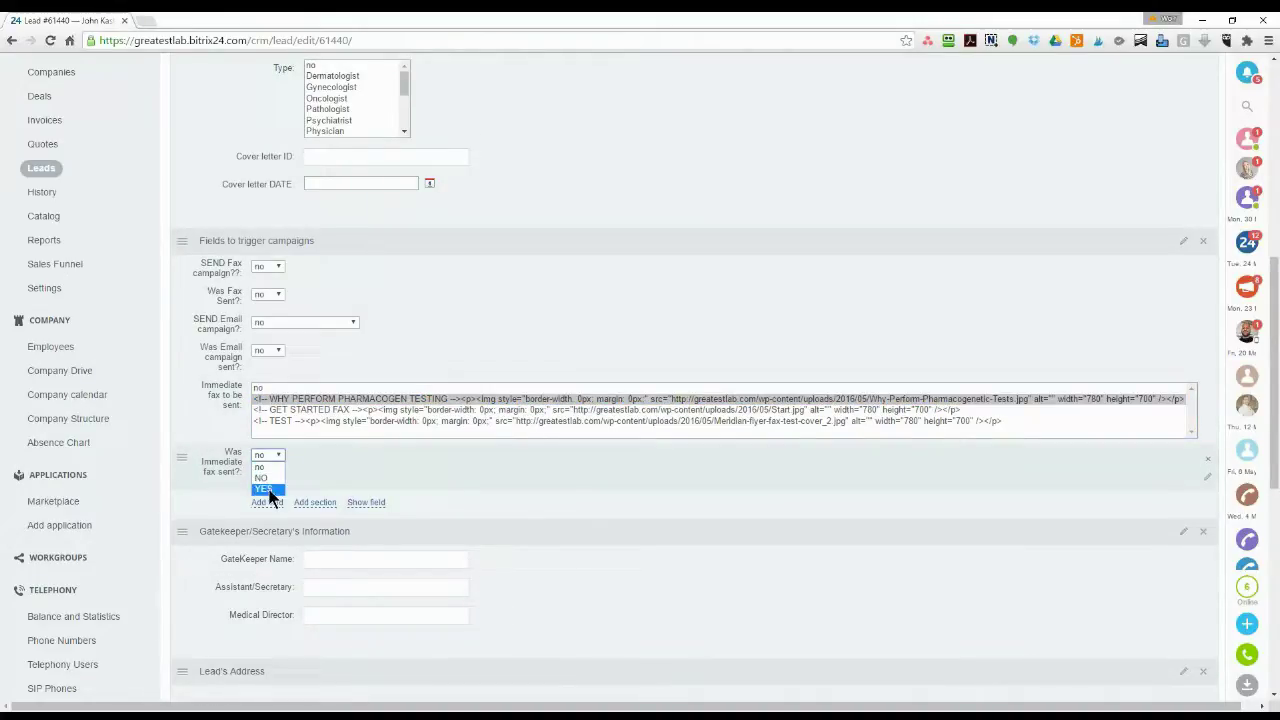
left_click(343, 470)
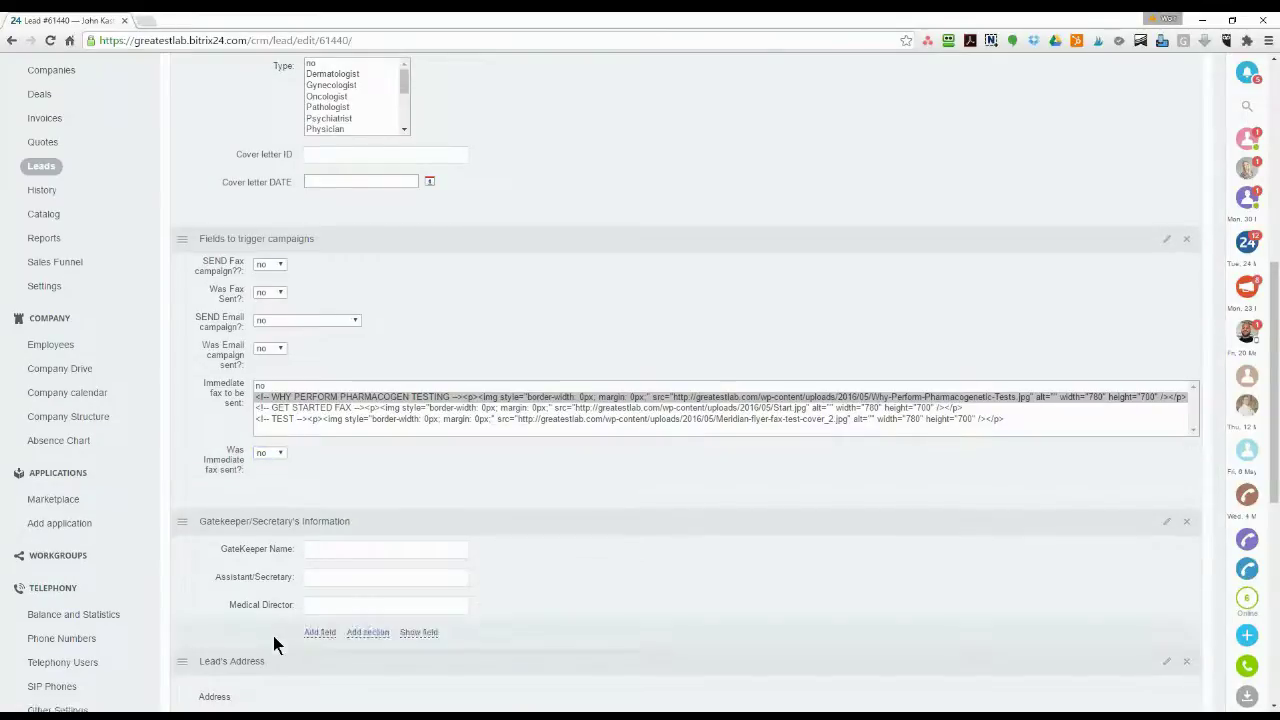
Review the rest of the lead form, from the gatekeeper fields and lead's address to the possible products and save options.
scroll(277, 640, "down", 2)
scroll(277, 640, "down", 3)
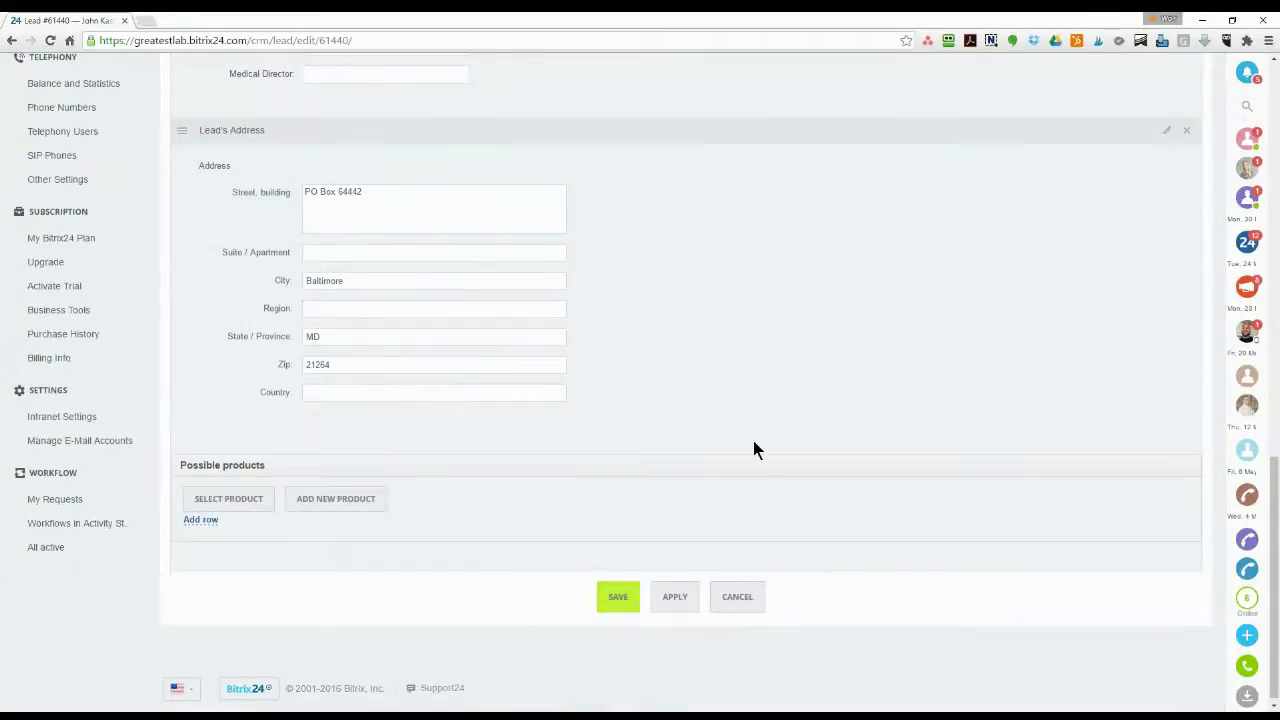
scroll(753, 450, "up", 2)
scroll(737, 467, "up", 2)
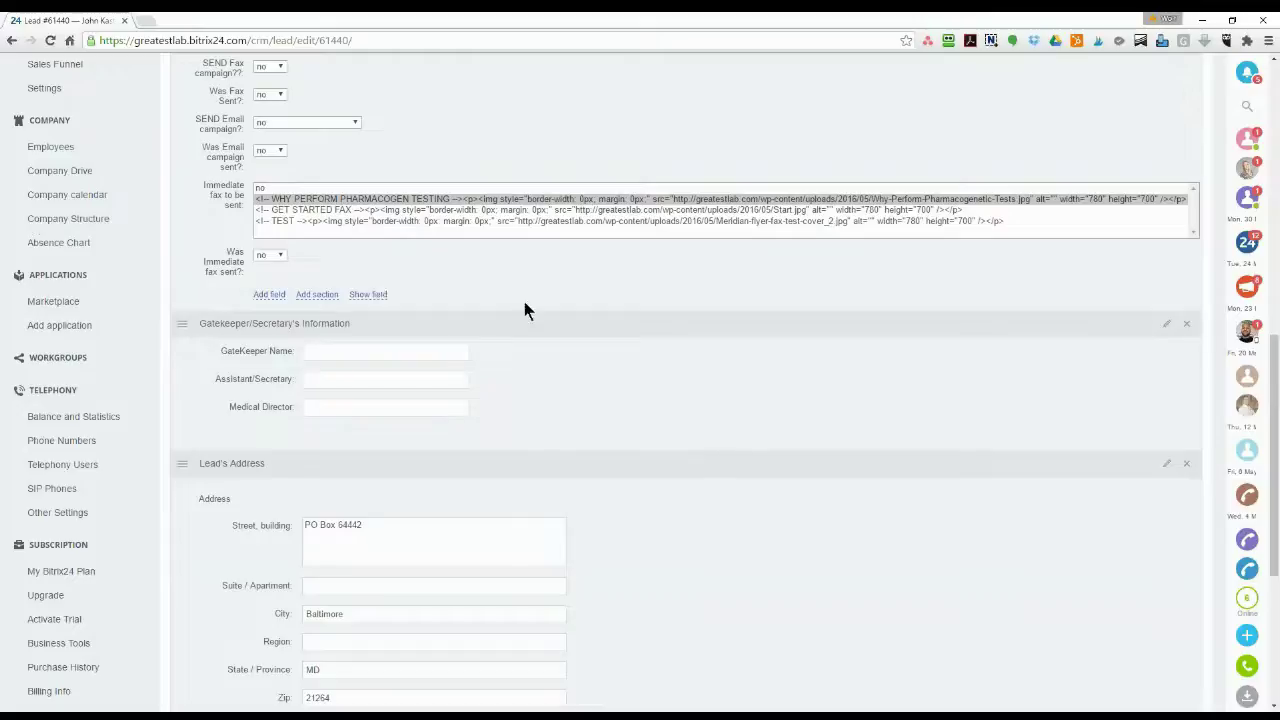
scroll(333, 448, "down", 2)
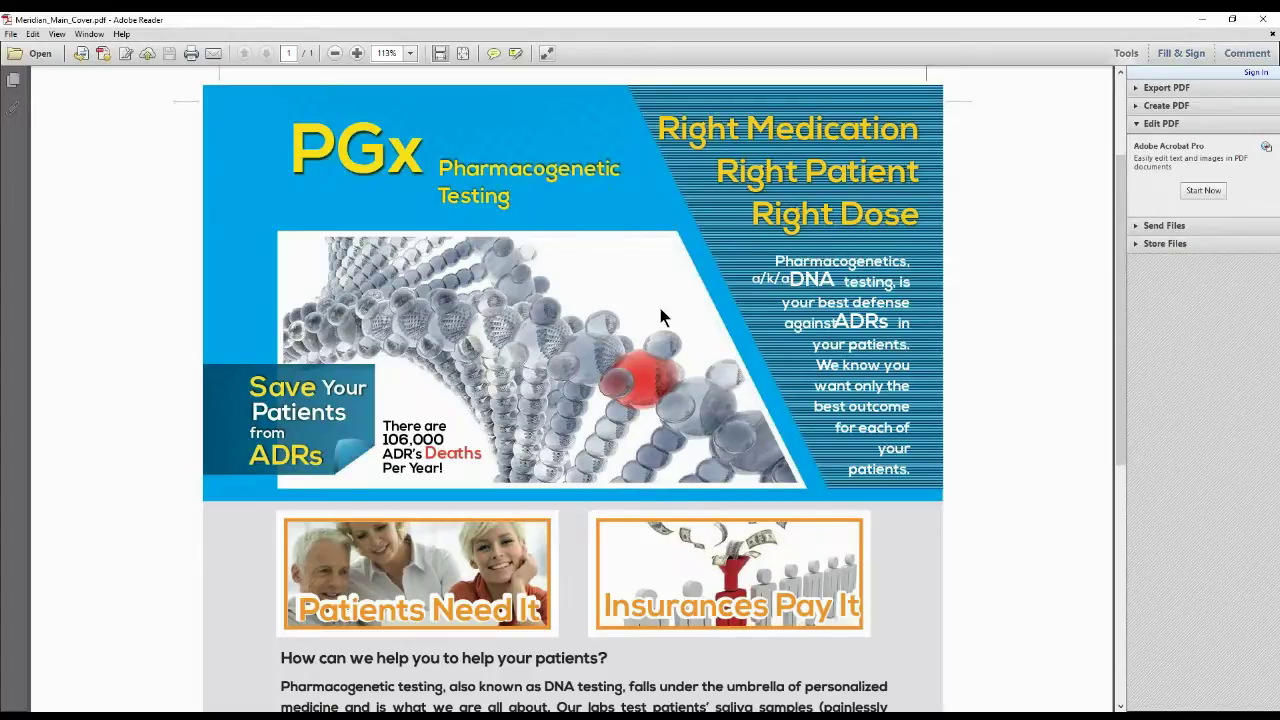
Read through the Meridian_Main_Cover.pdf flyer and minimize its window to return to the lead form in Bitrix24.
scroll(670, 310, "down", 2)
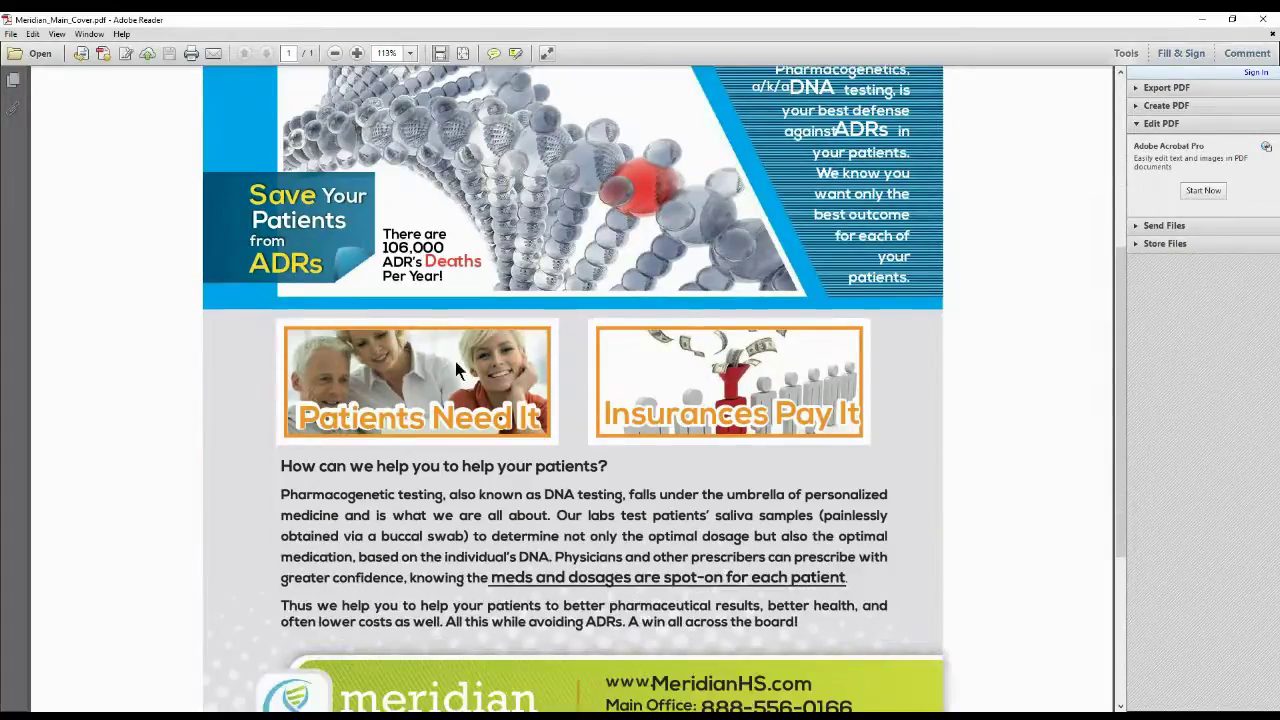
scroll(565, 350, "down", 4)
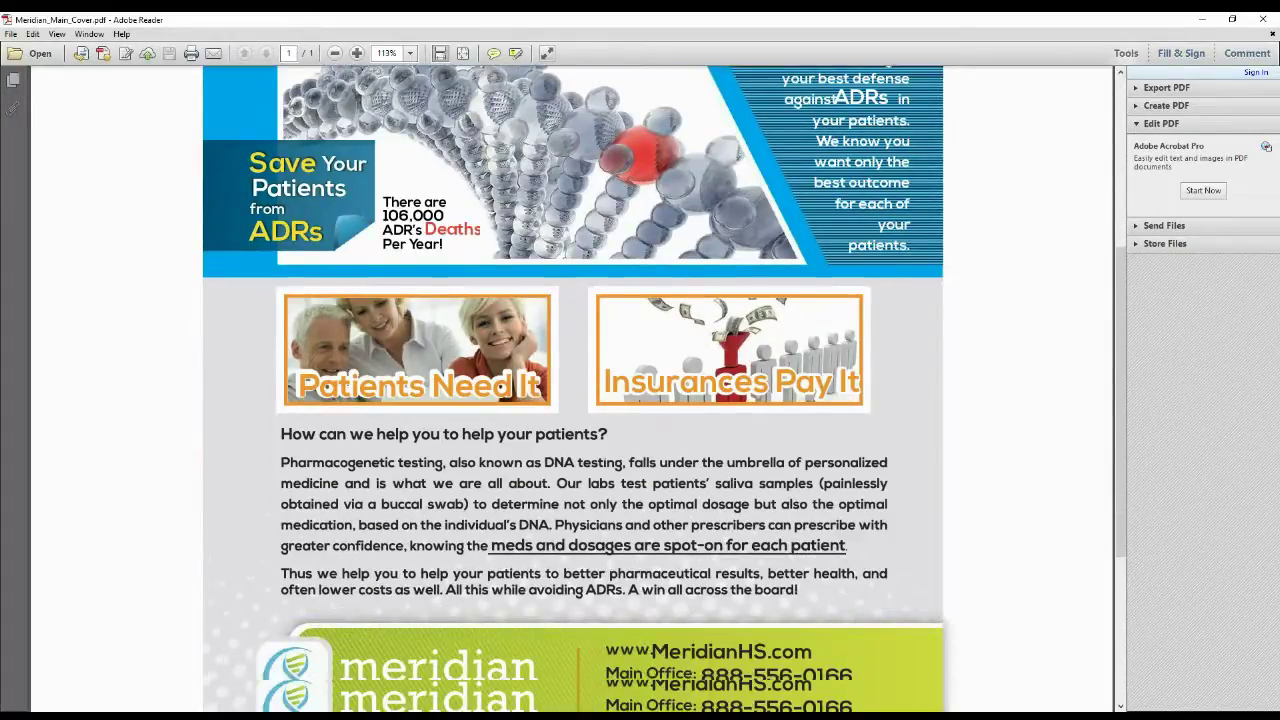
scroll(565, 350, "up", 4)
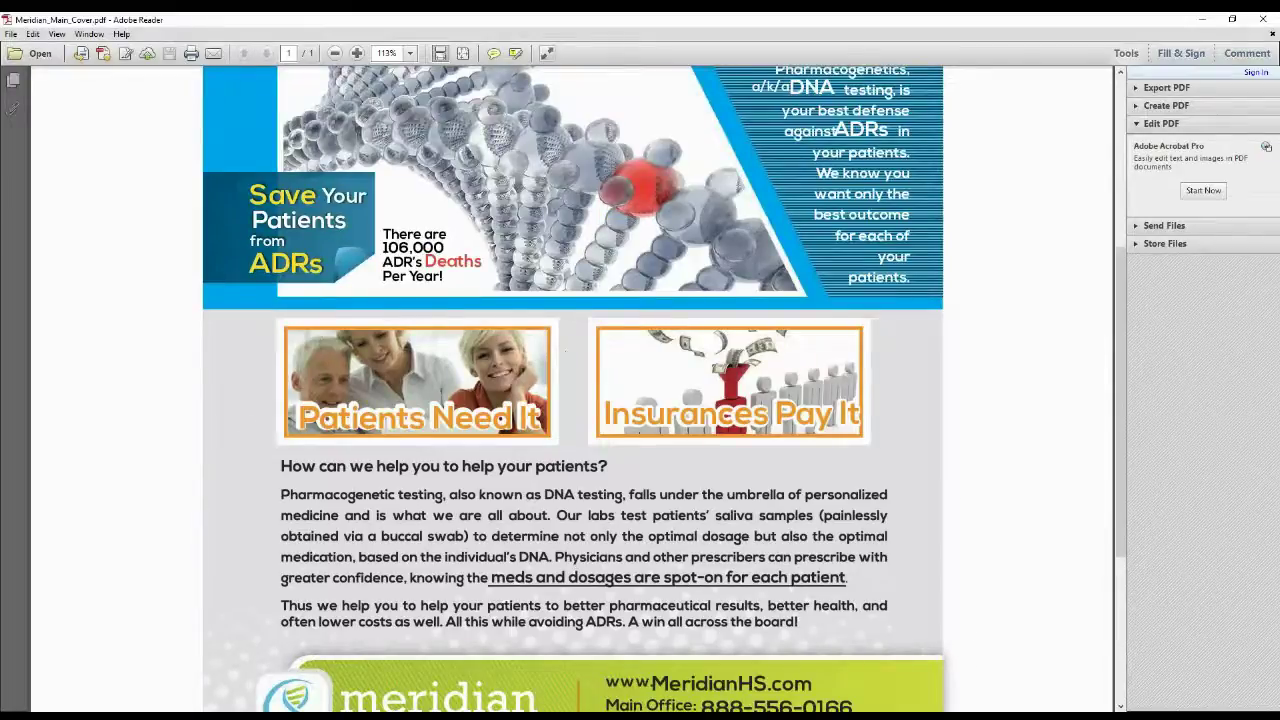
scroll(565, 350, "up", 2)
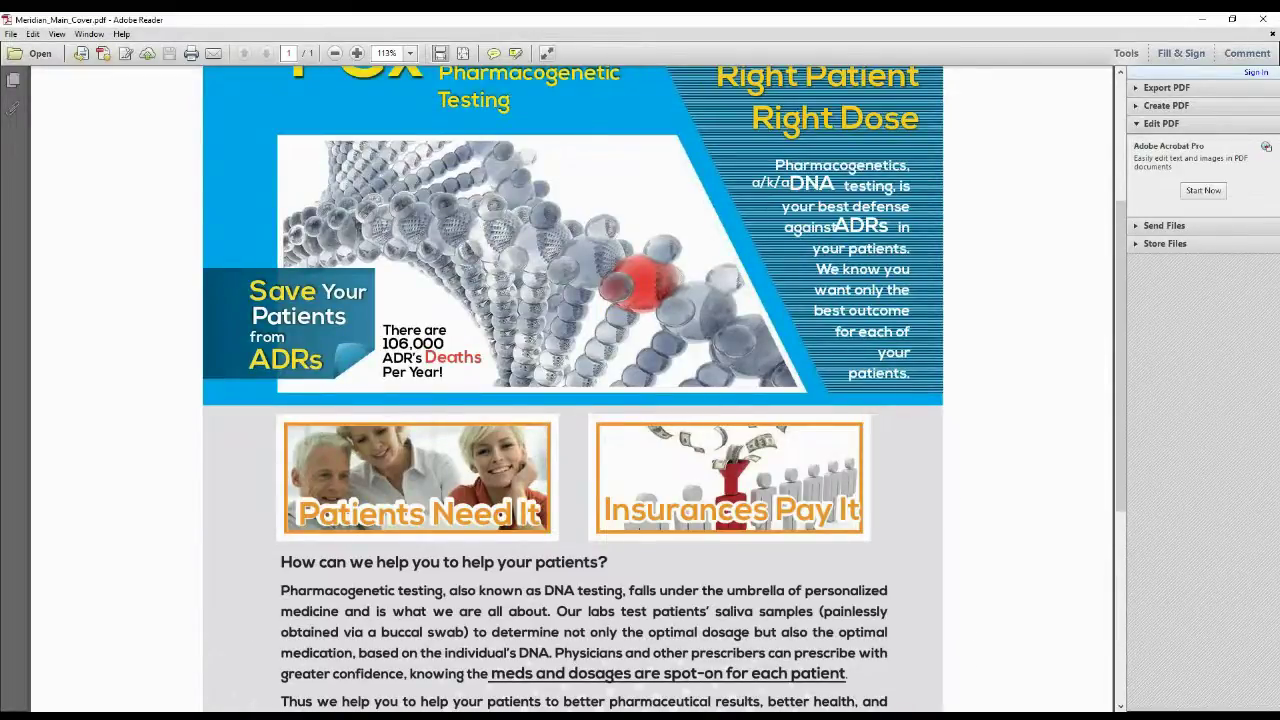
scroll(565, 350, "up", 2)
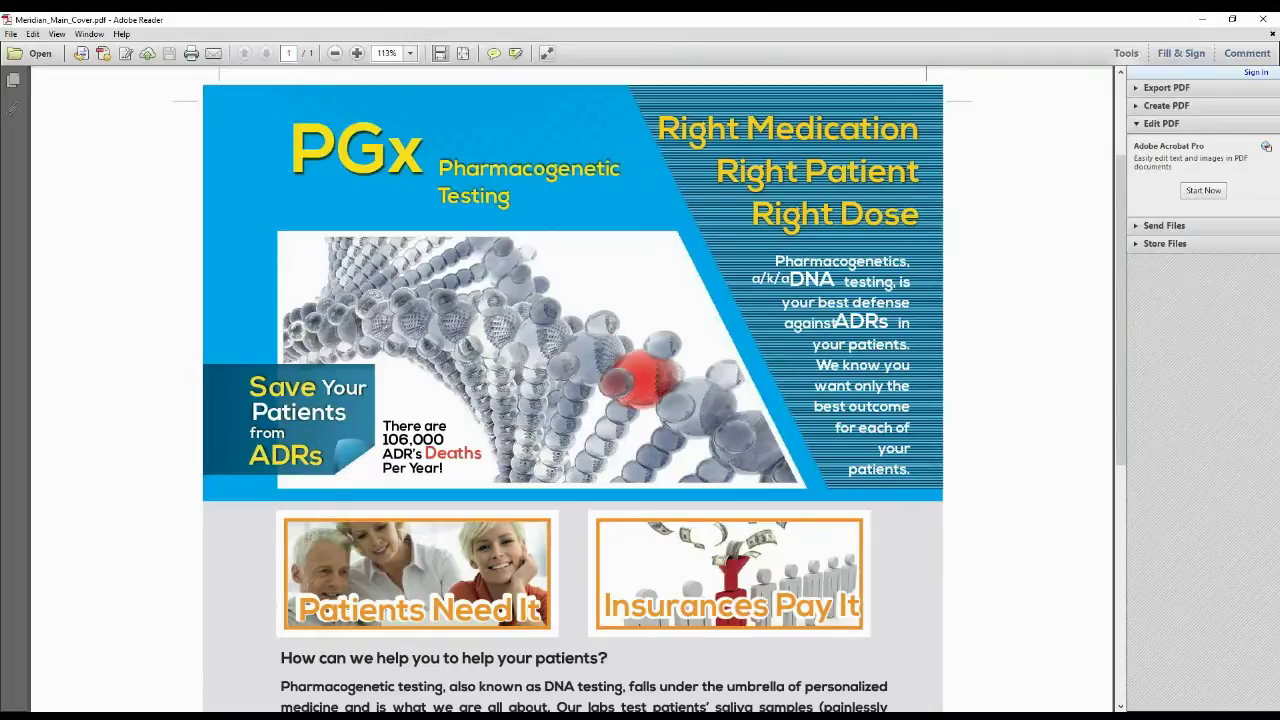
left_click(1203, 20)
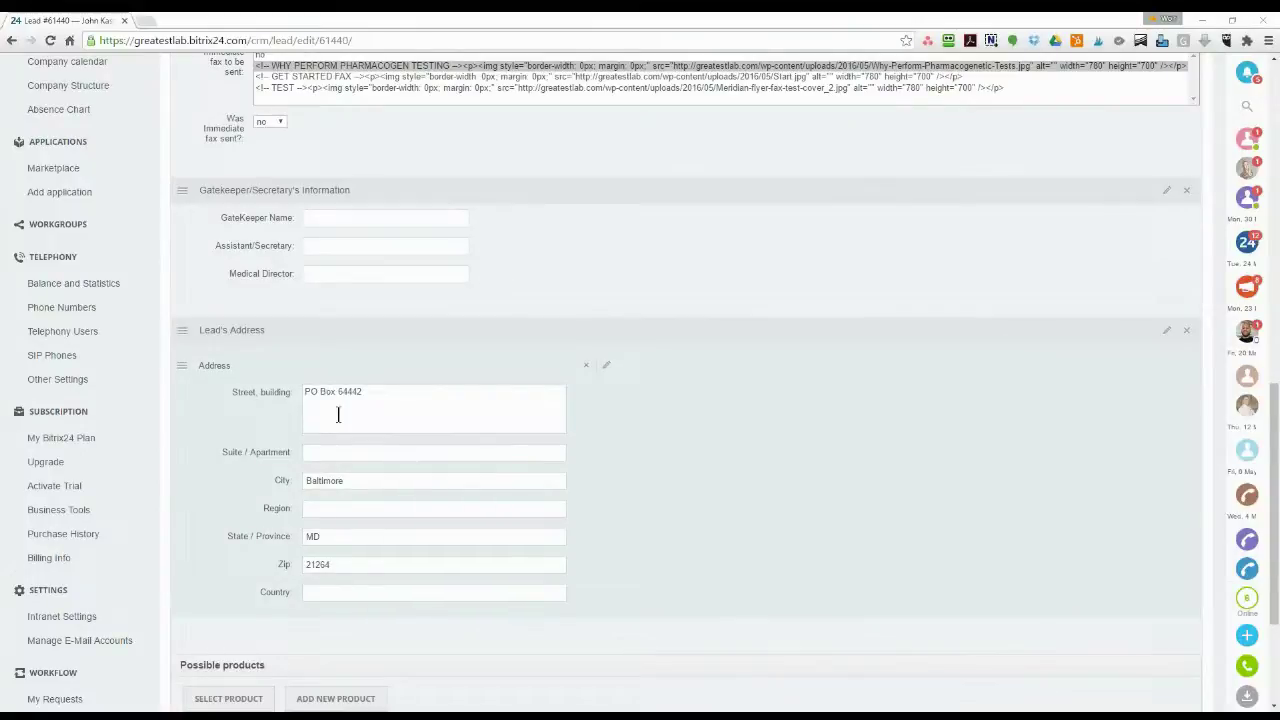